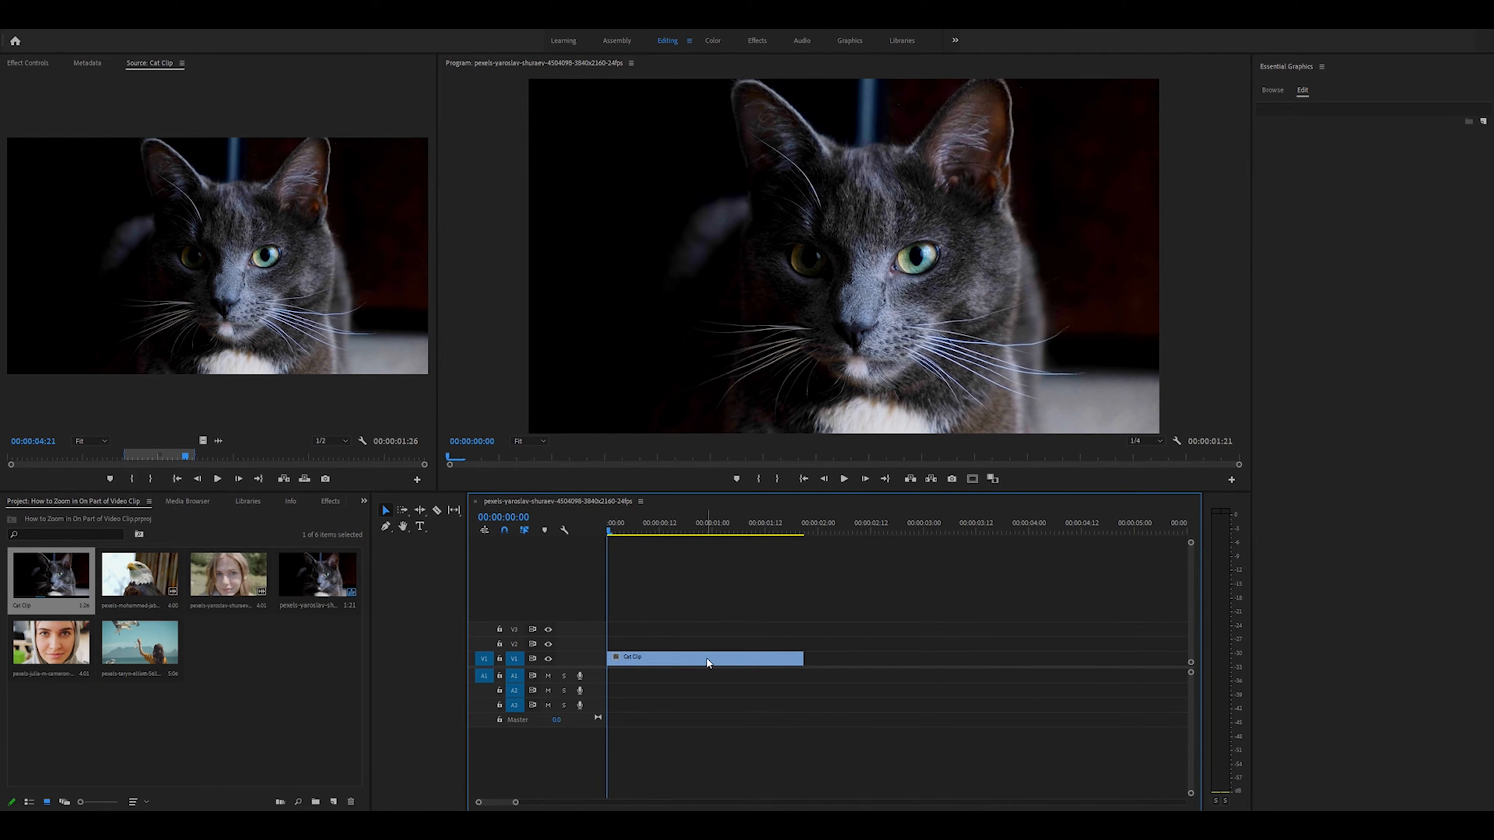
- Move the Cat Clip's anchor point onto the cat's brighter eye in the program preview
click(762, 310)
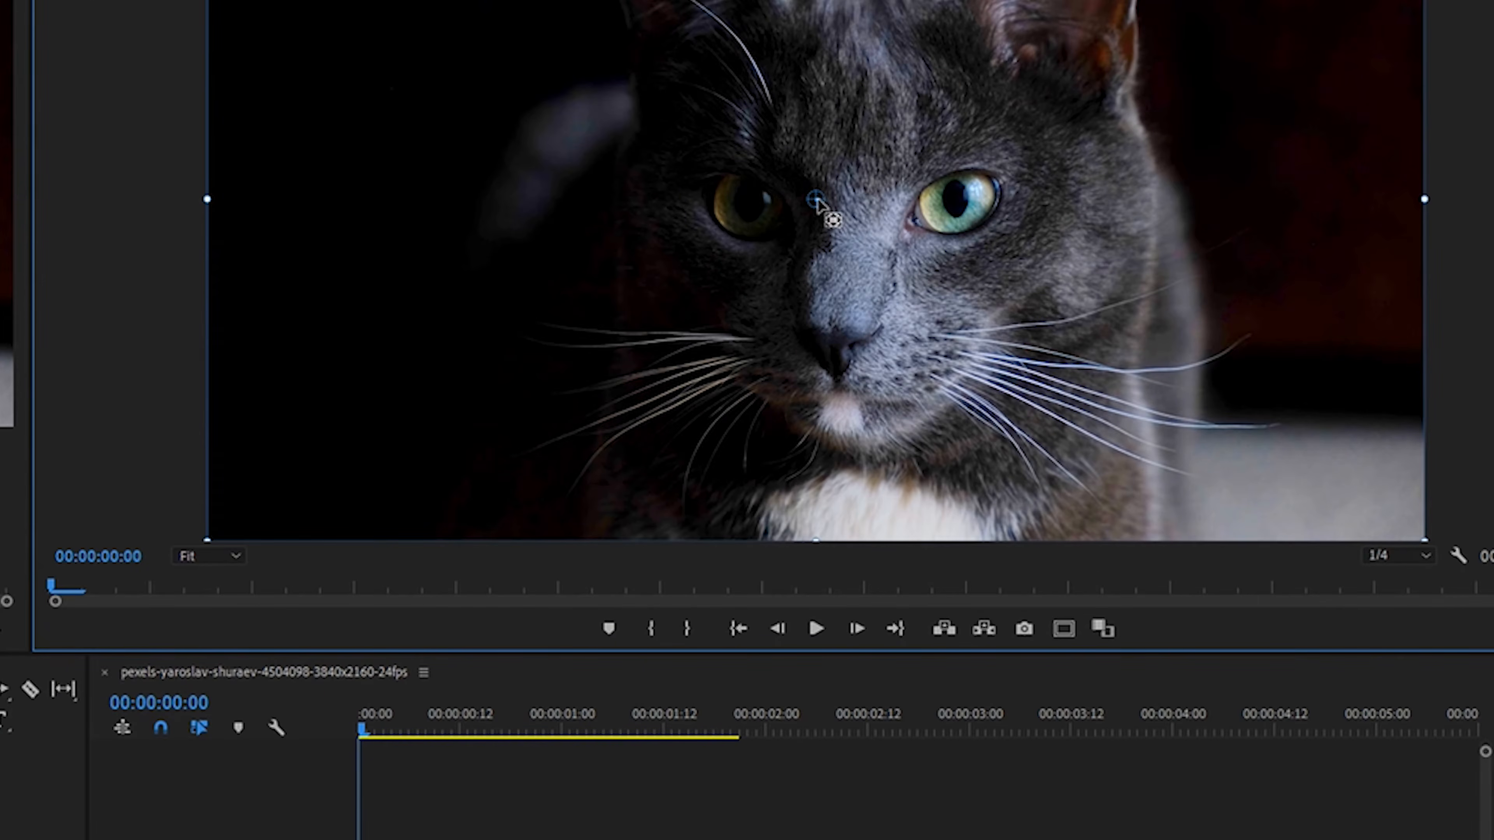
drag(815, 200, 952, 202)
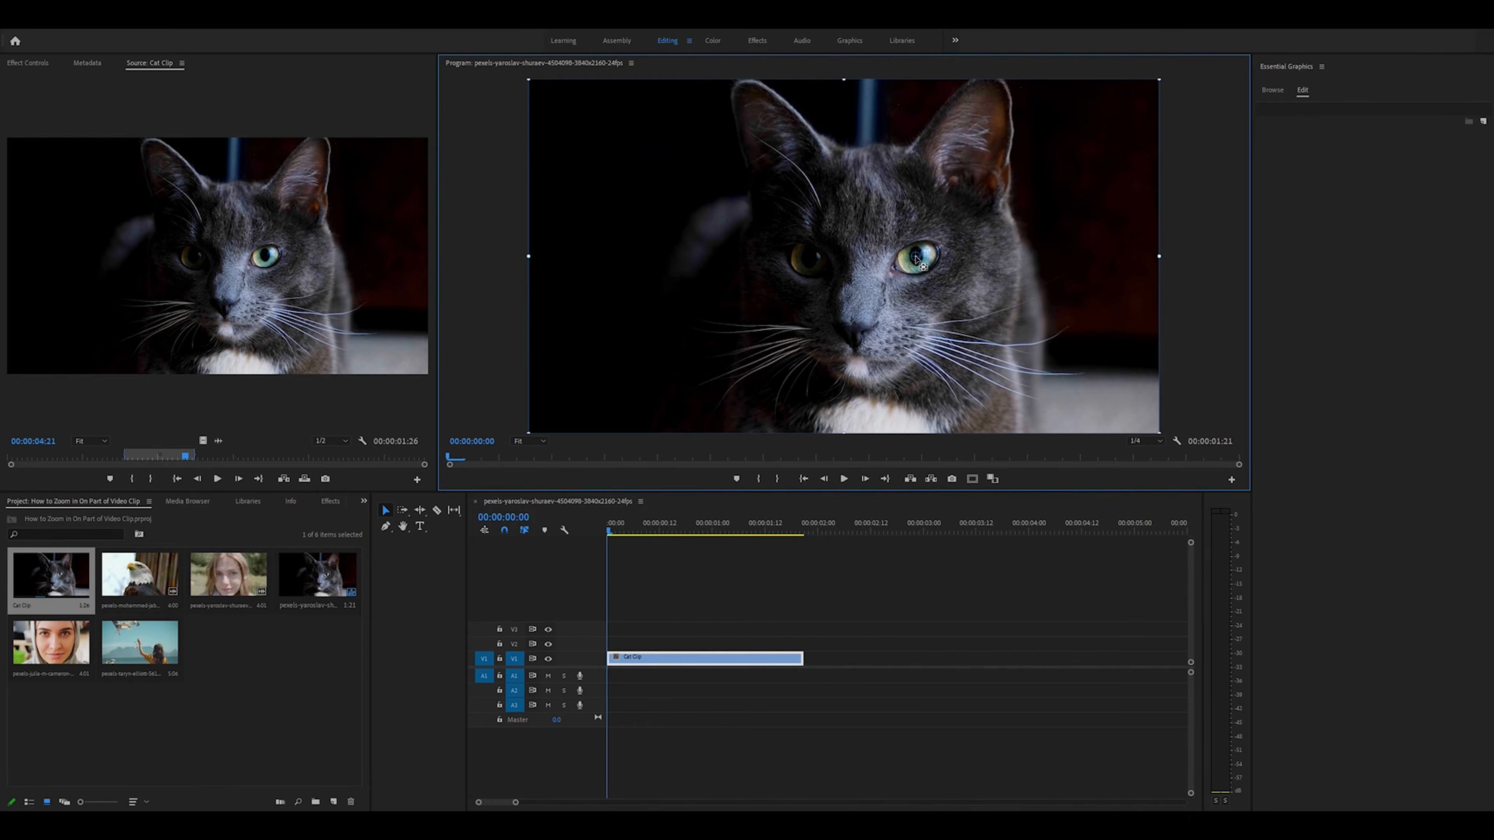
- Keyframe the Cat Clip's Motion Scale from 100 at the clip's start to 120 at 00:00:01:10
click(739, 660)
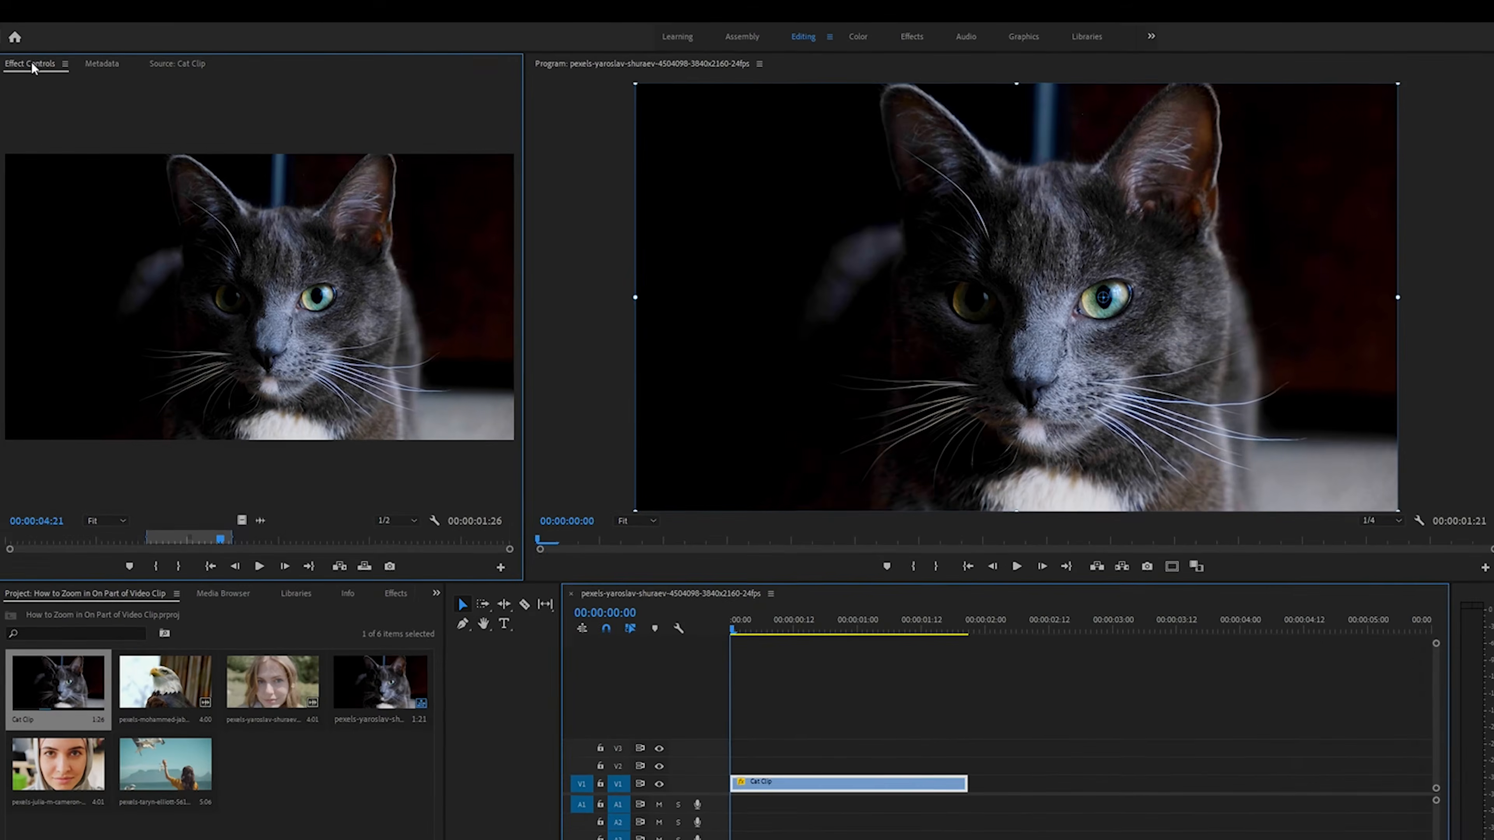
click(30, 63)
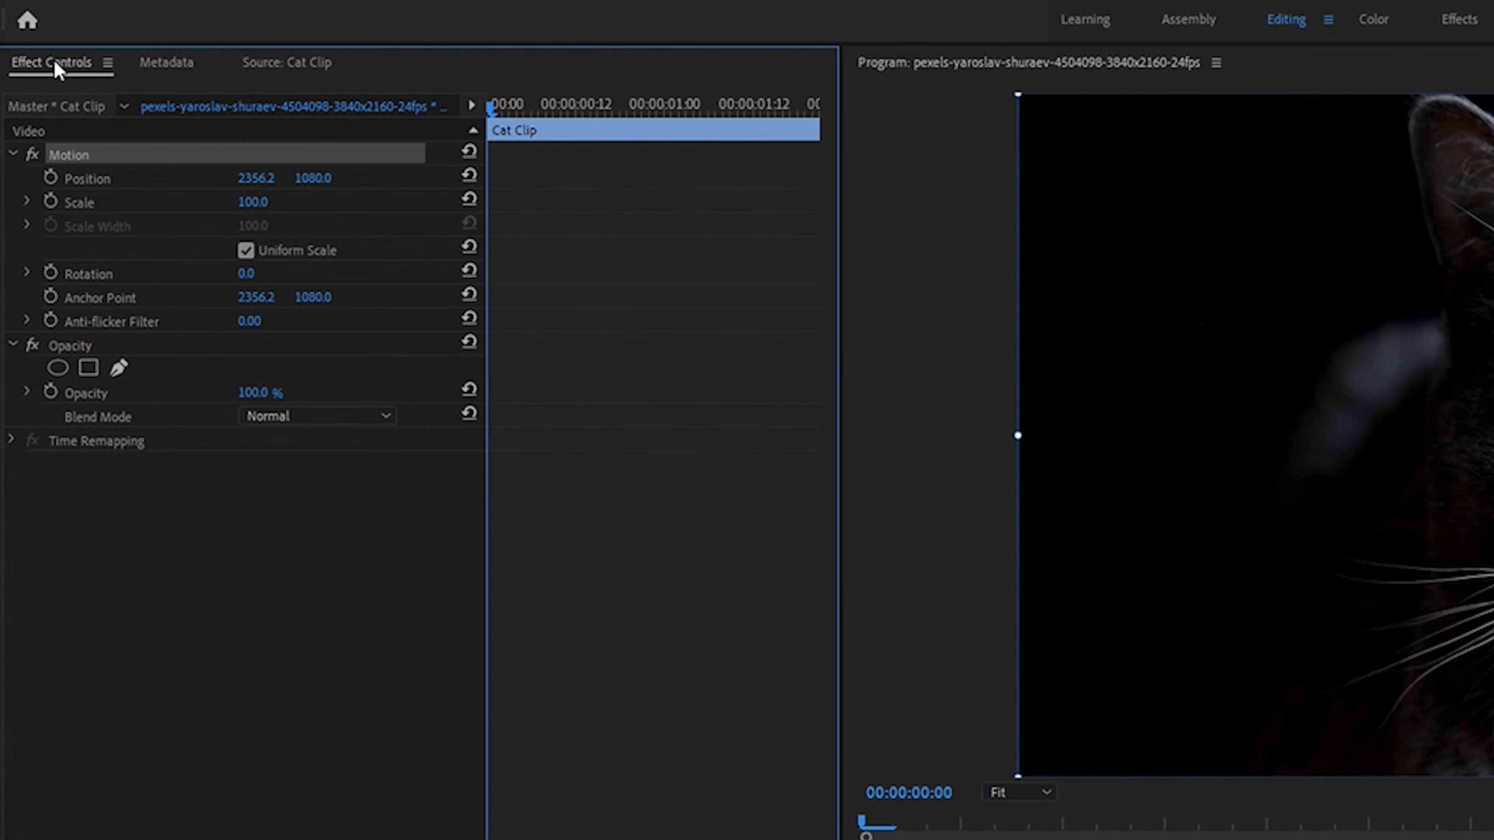
click(52, 202)
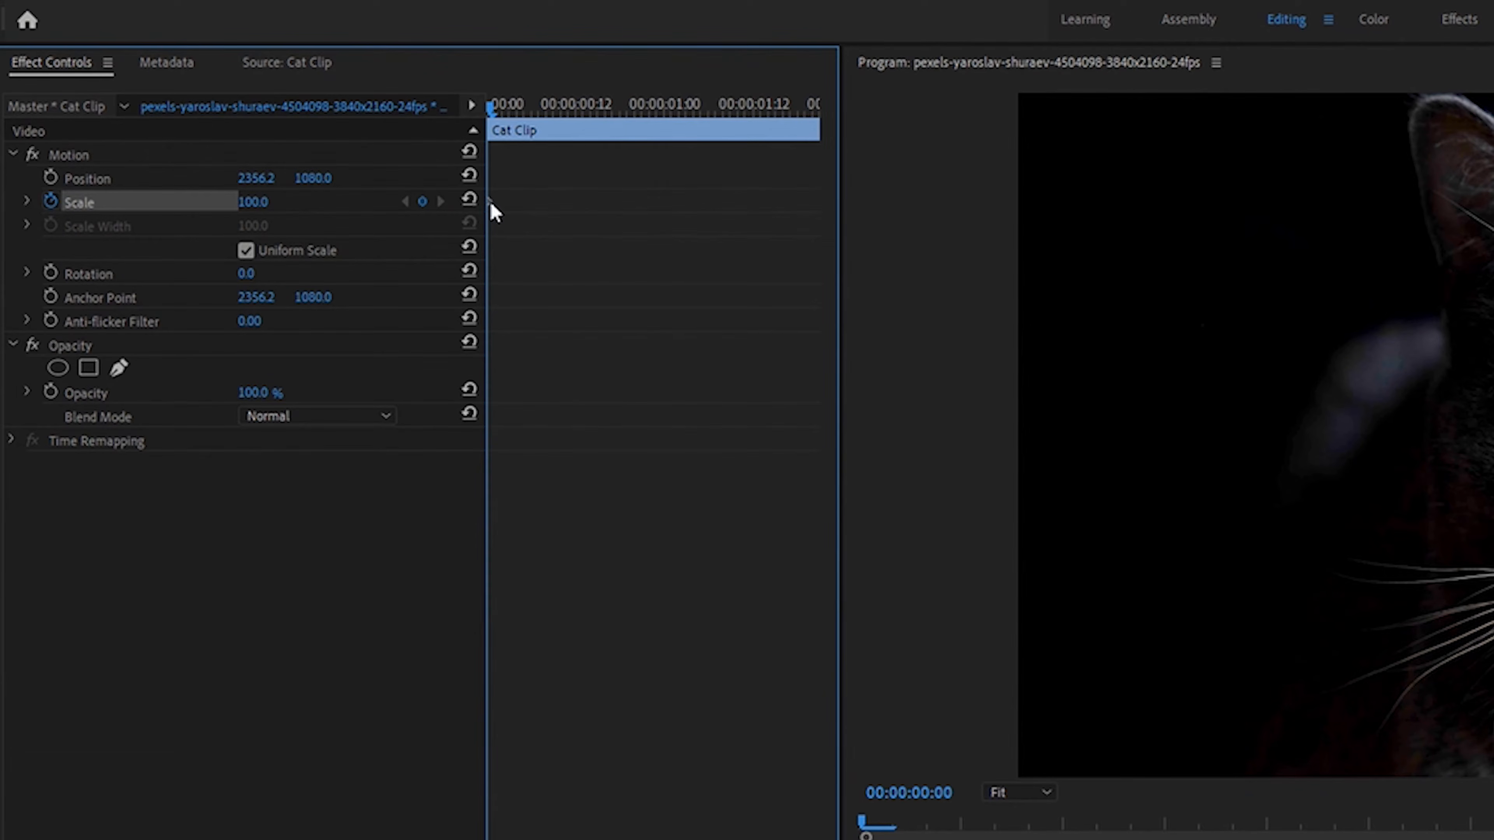
drag(491, 107, 736, 120)
click(259, 202)
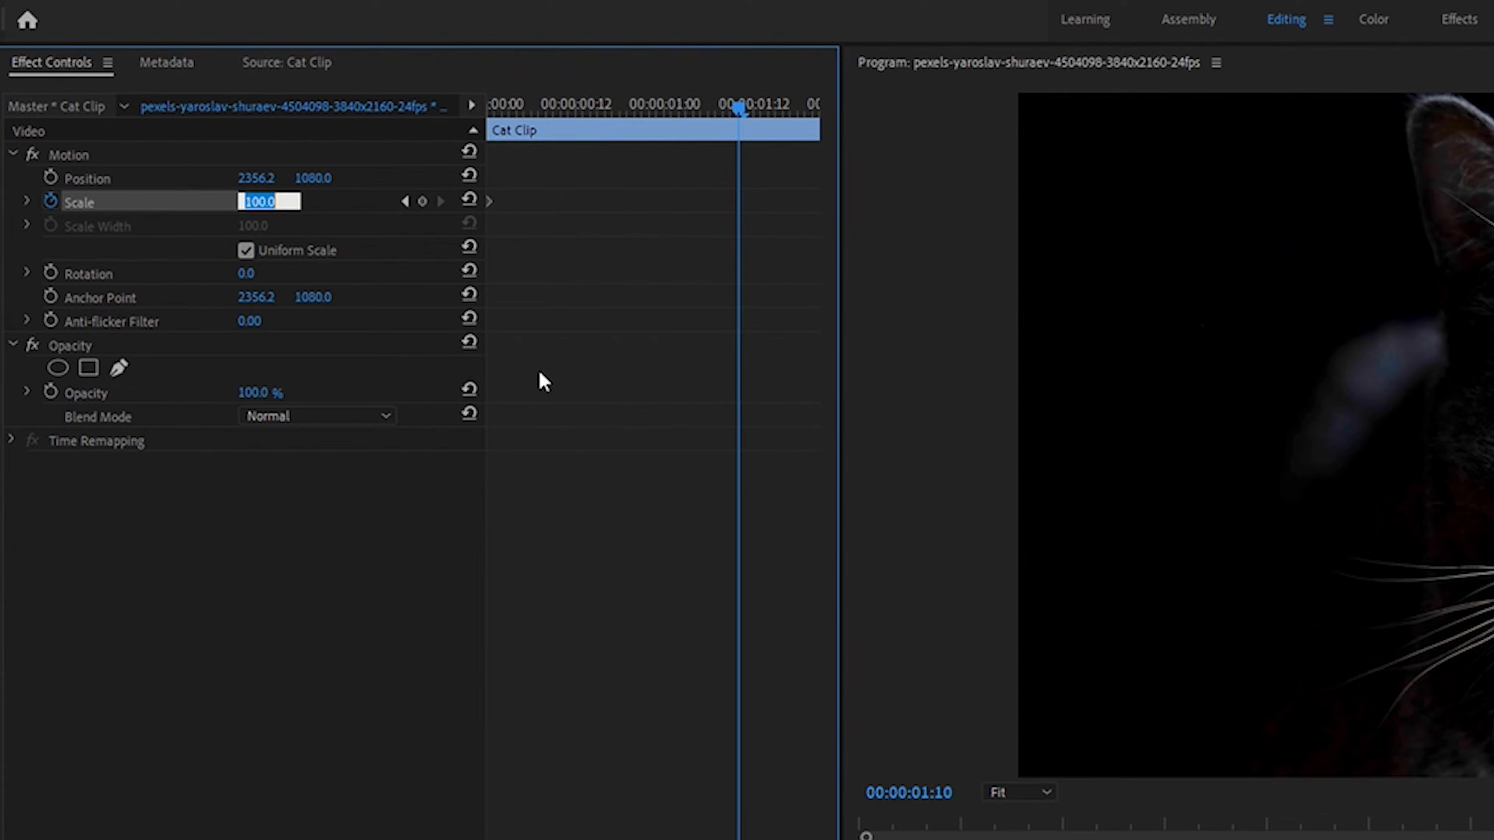
text(120)
key(Return)
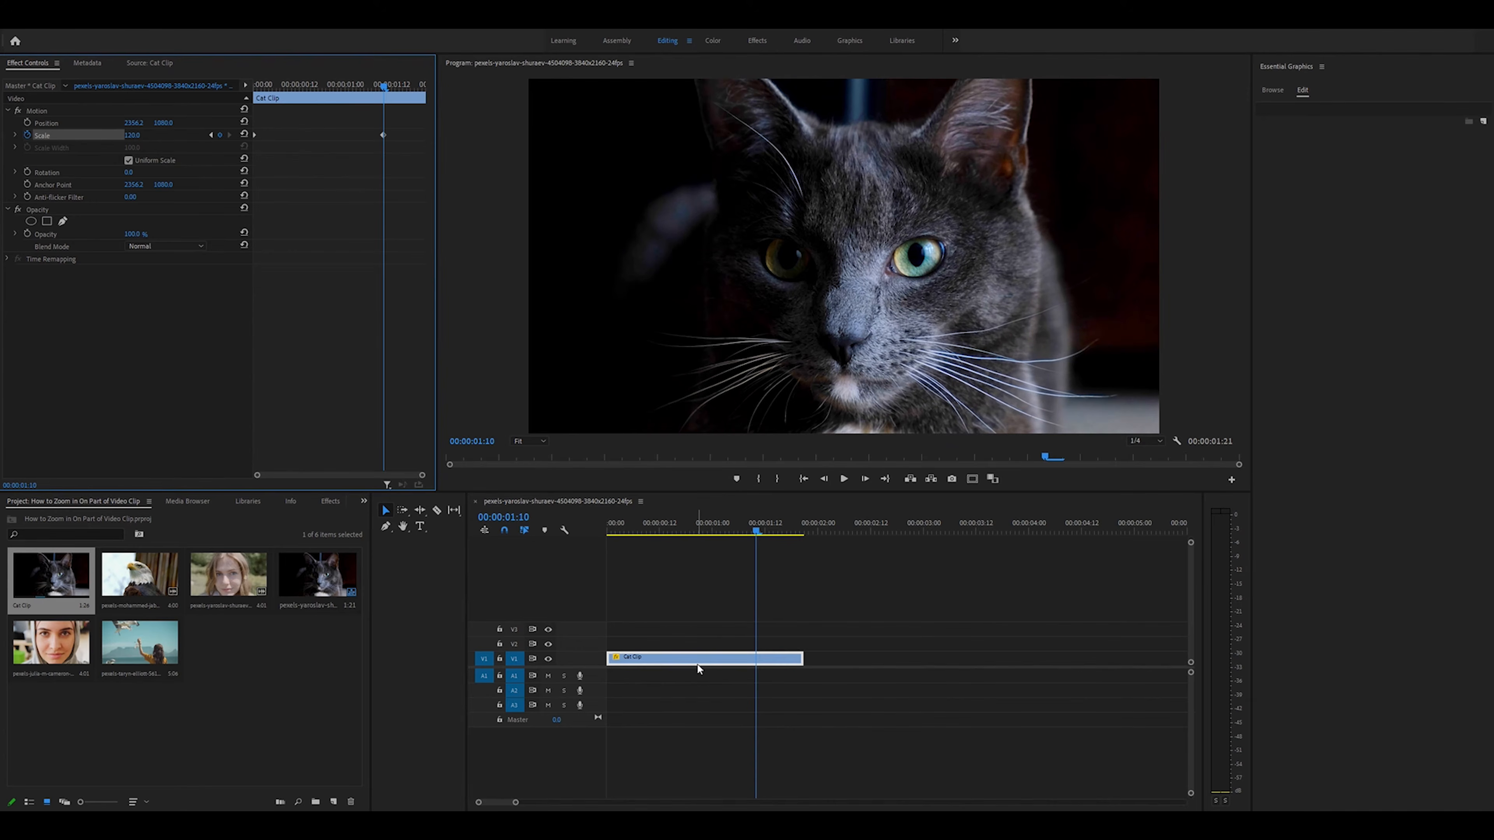
- Render the sequence preview and play back the zoom on the cat's eye
click(697, 665)
key(Return)
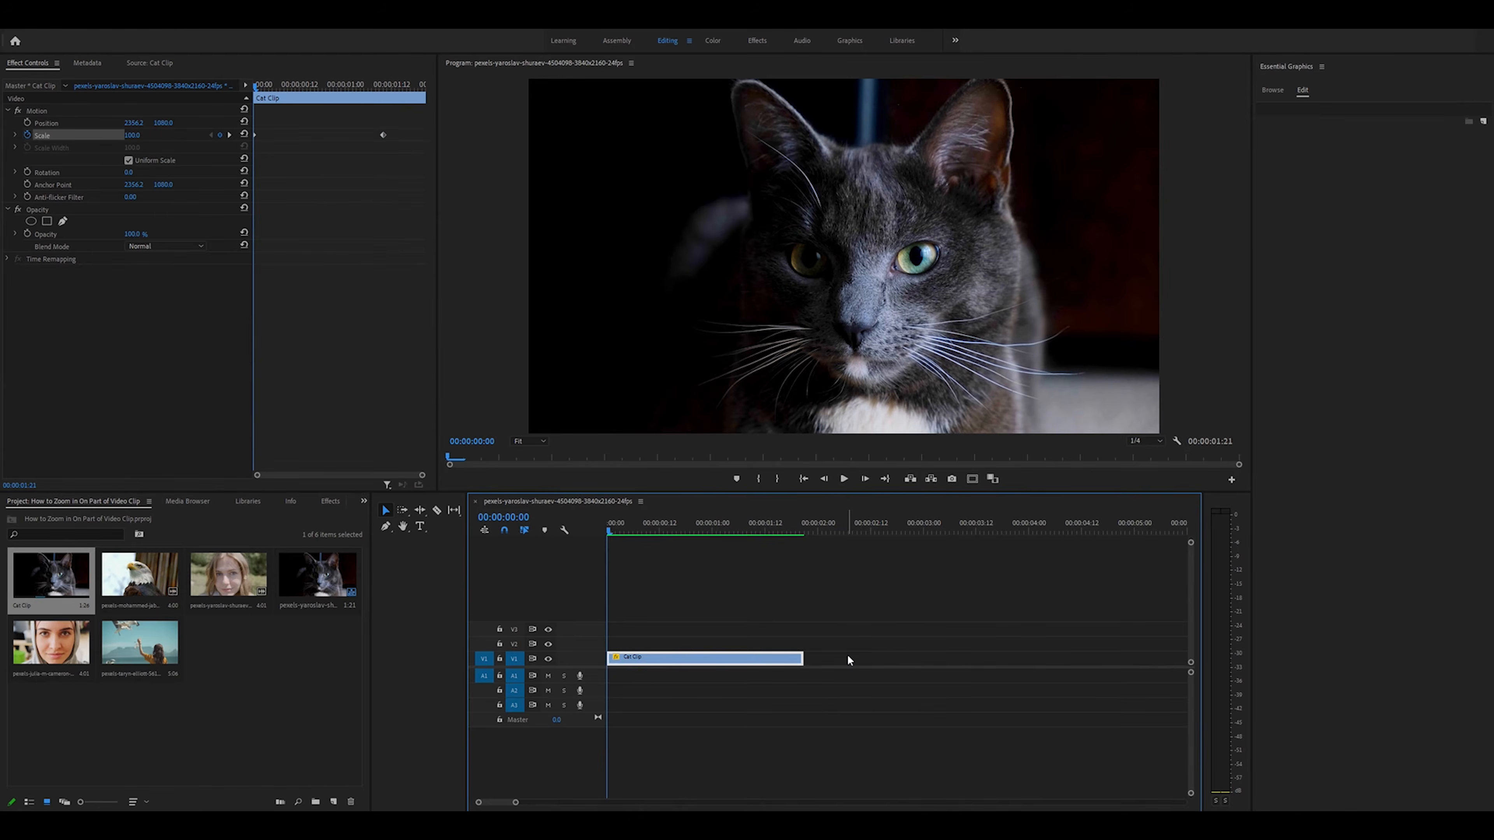
click(845, 478)
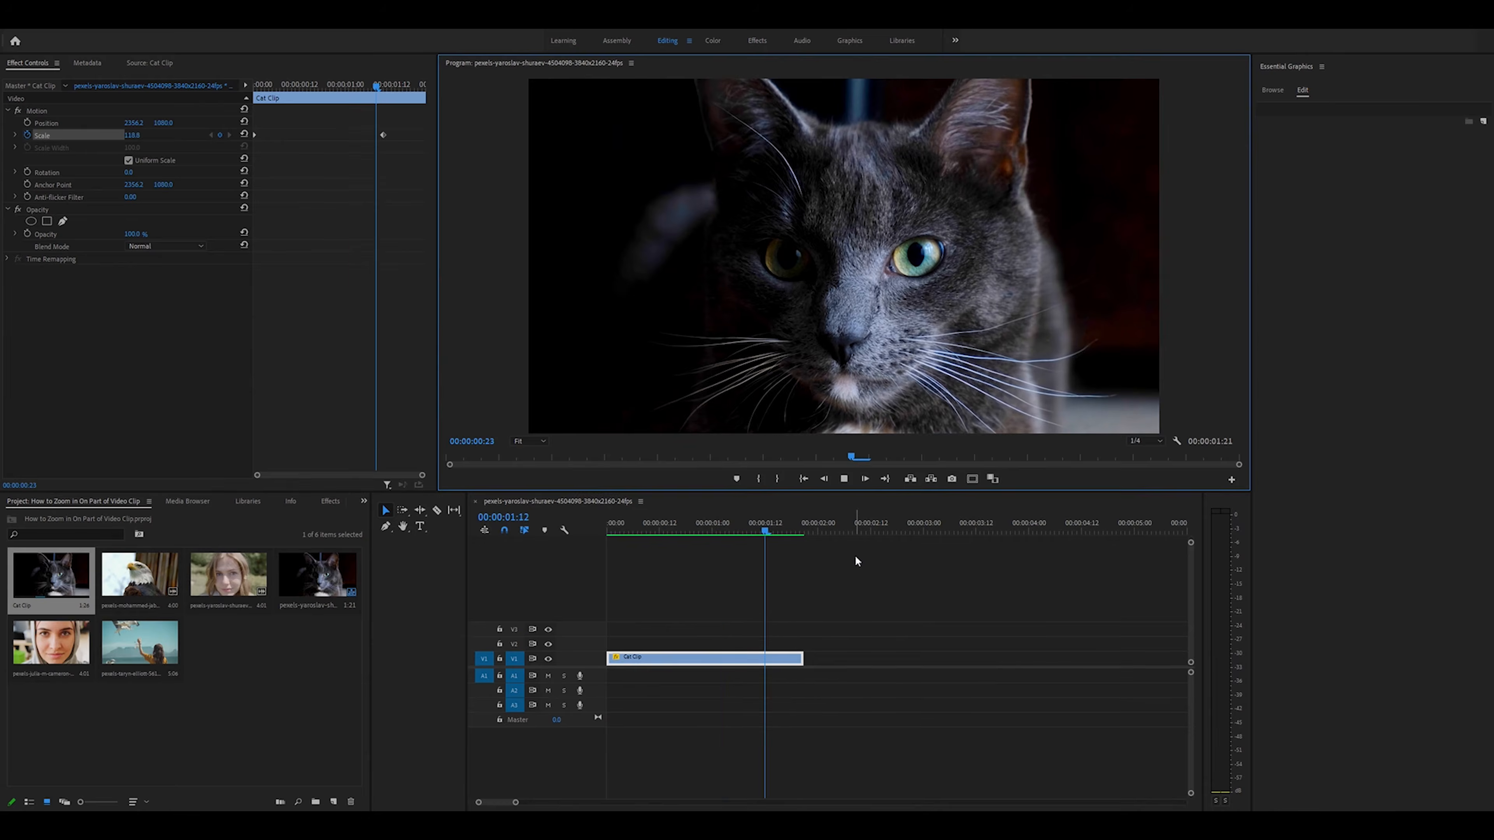
key(space)
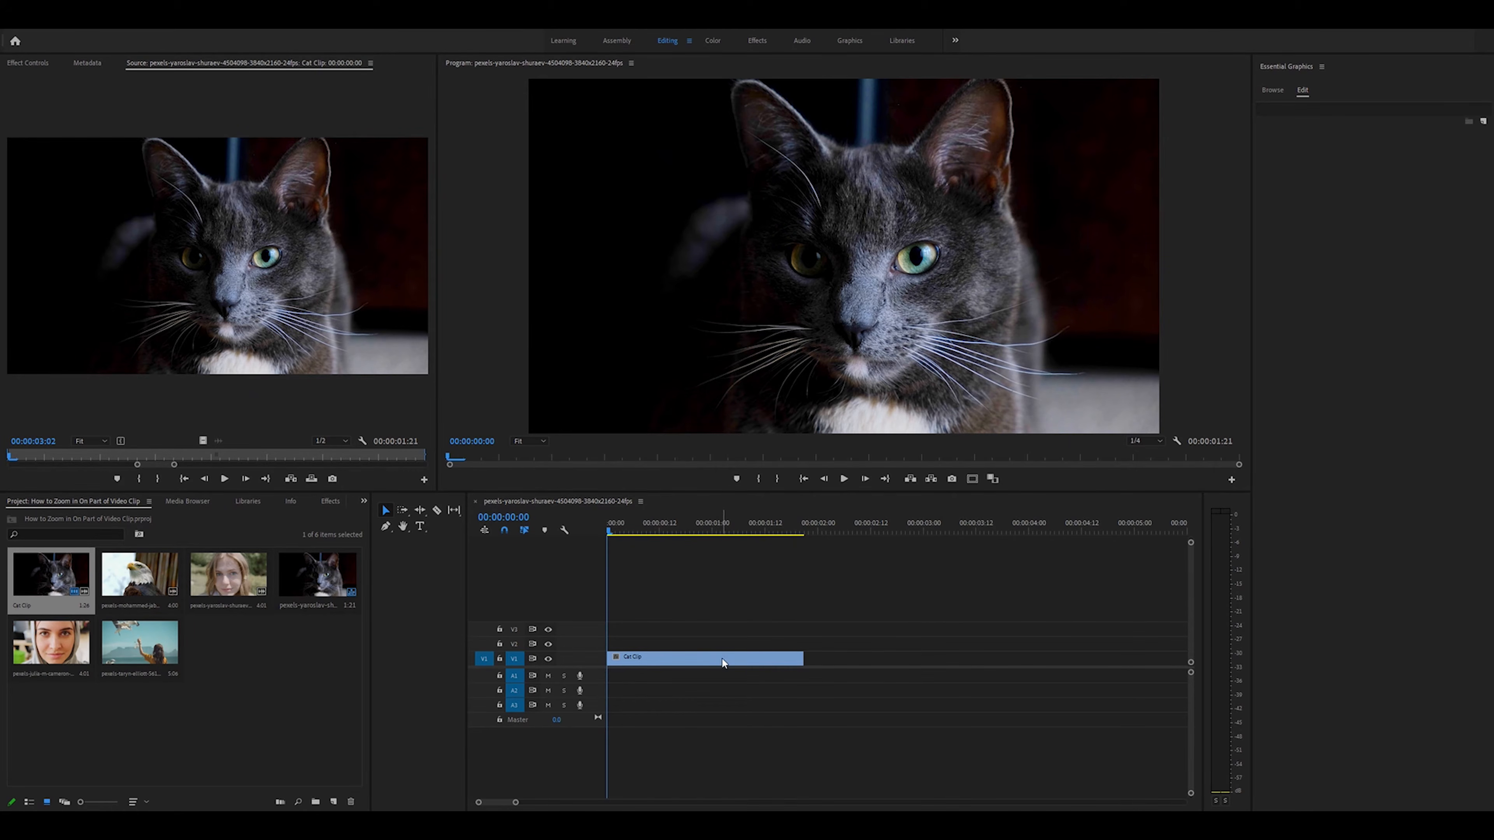
- Find the Magnify video effect by searching for "magnify" and apply it to the Cat Clip
click(755, 658)
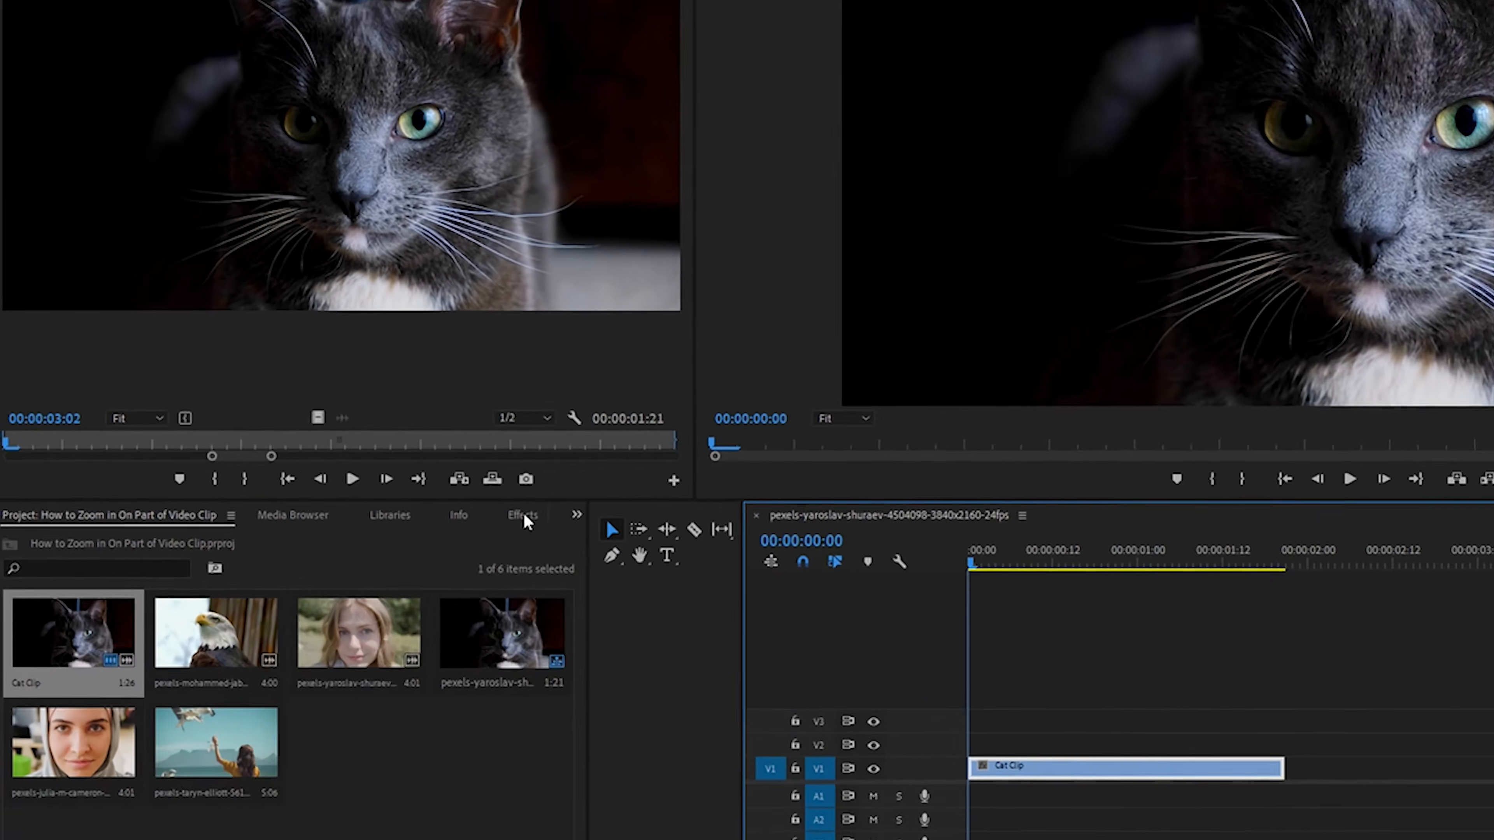
click(333, 504)
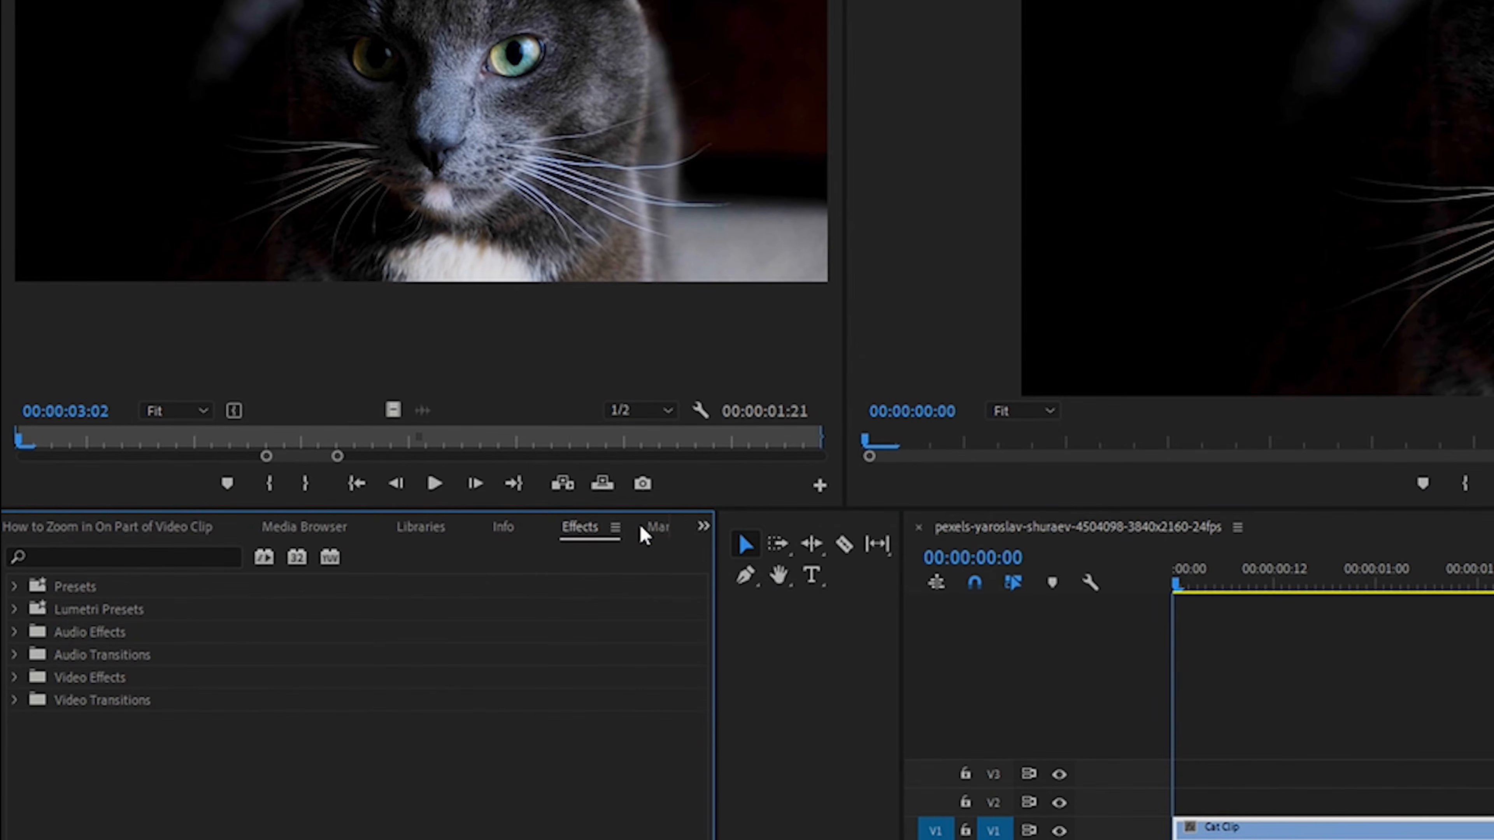
click(92, 556)
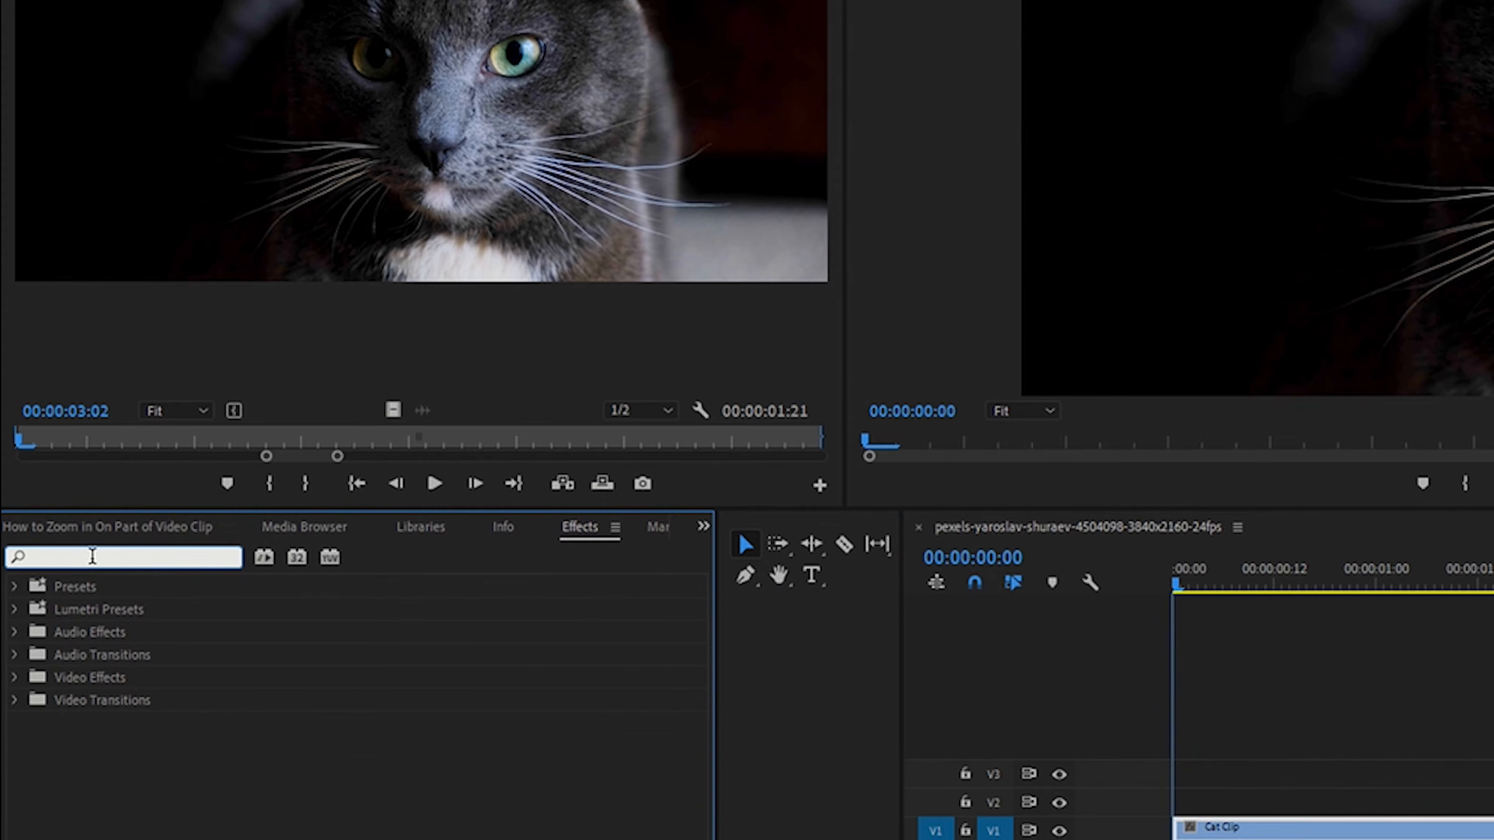
text(magnify)
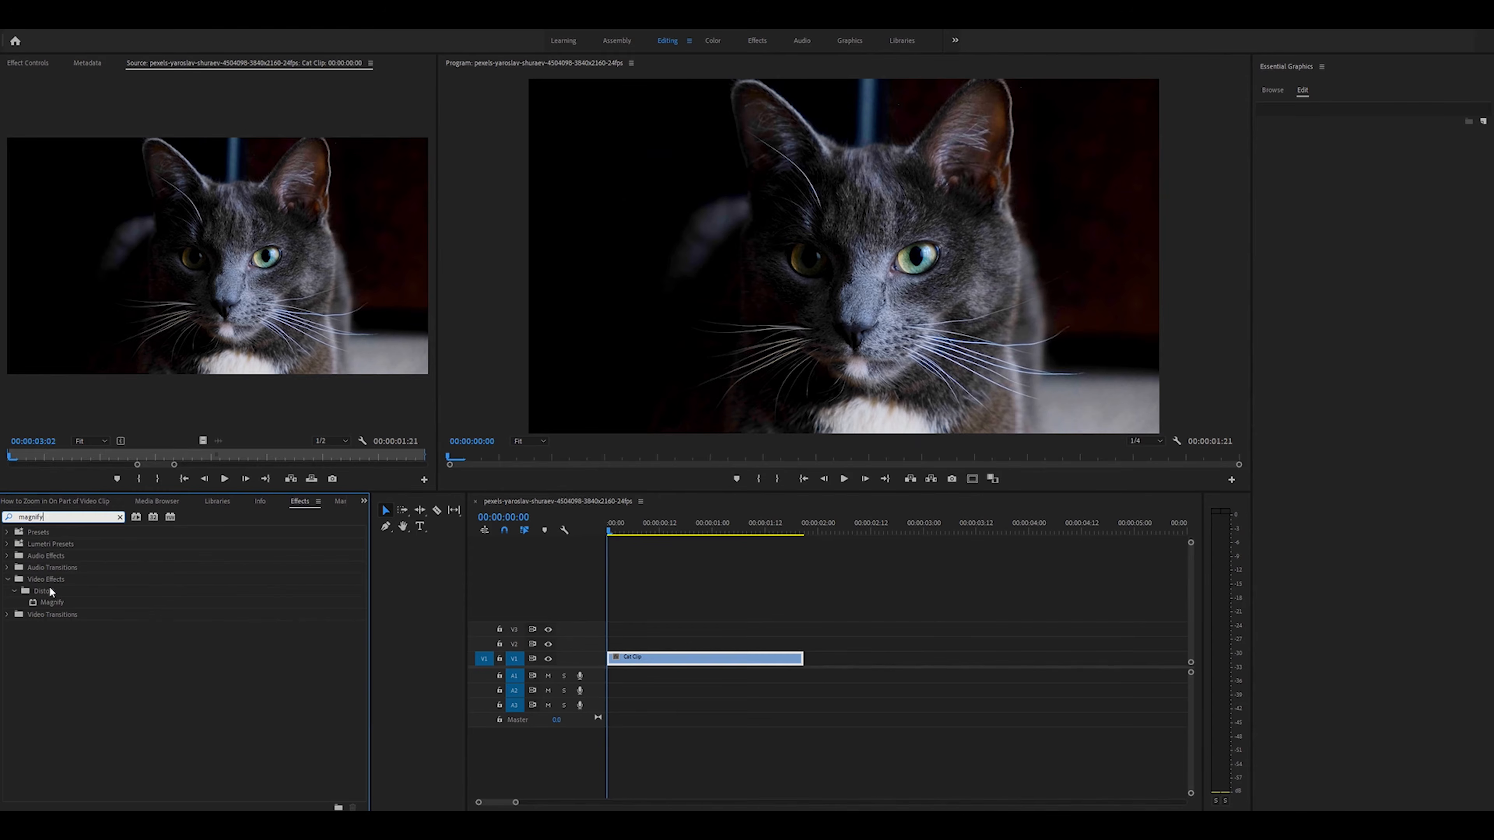
click(53, 602)
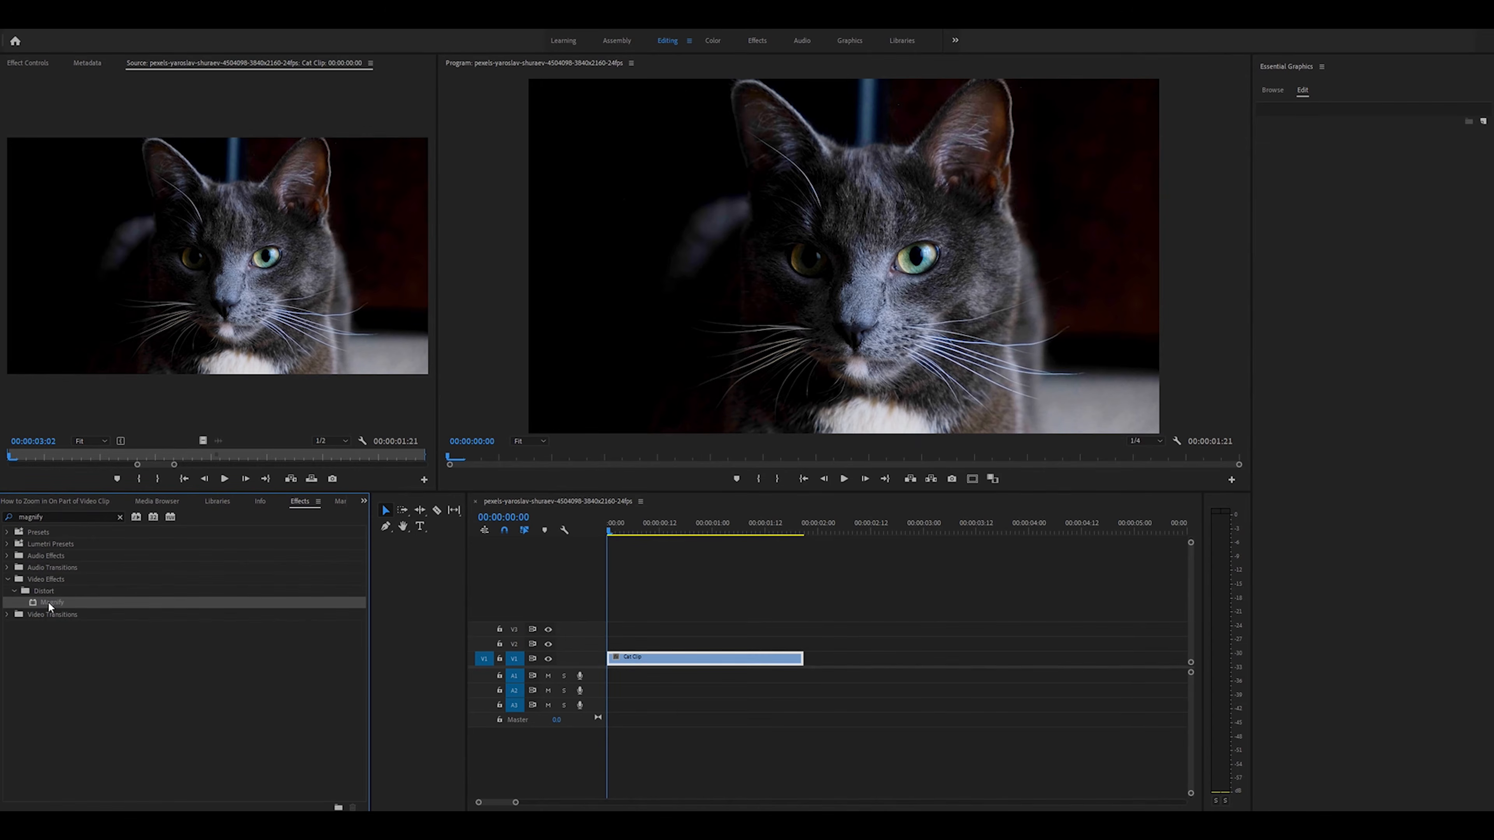
drag(48, 601, 647, 663)
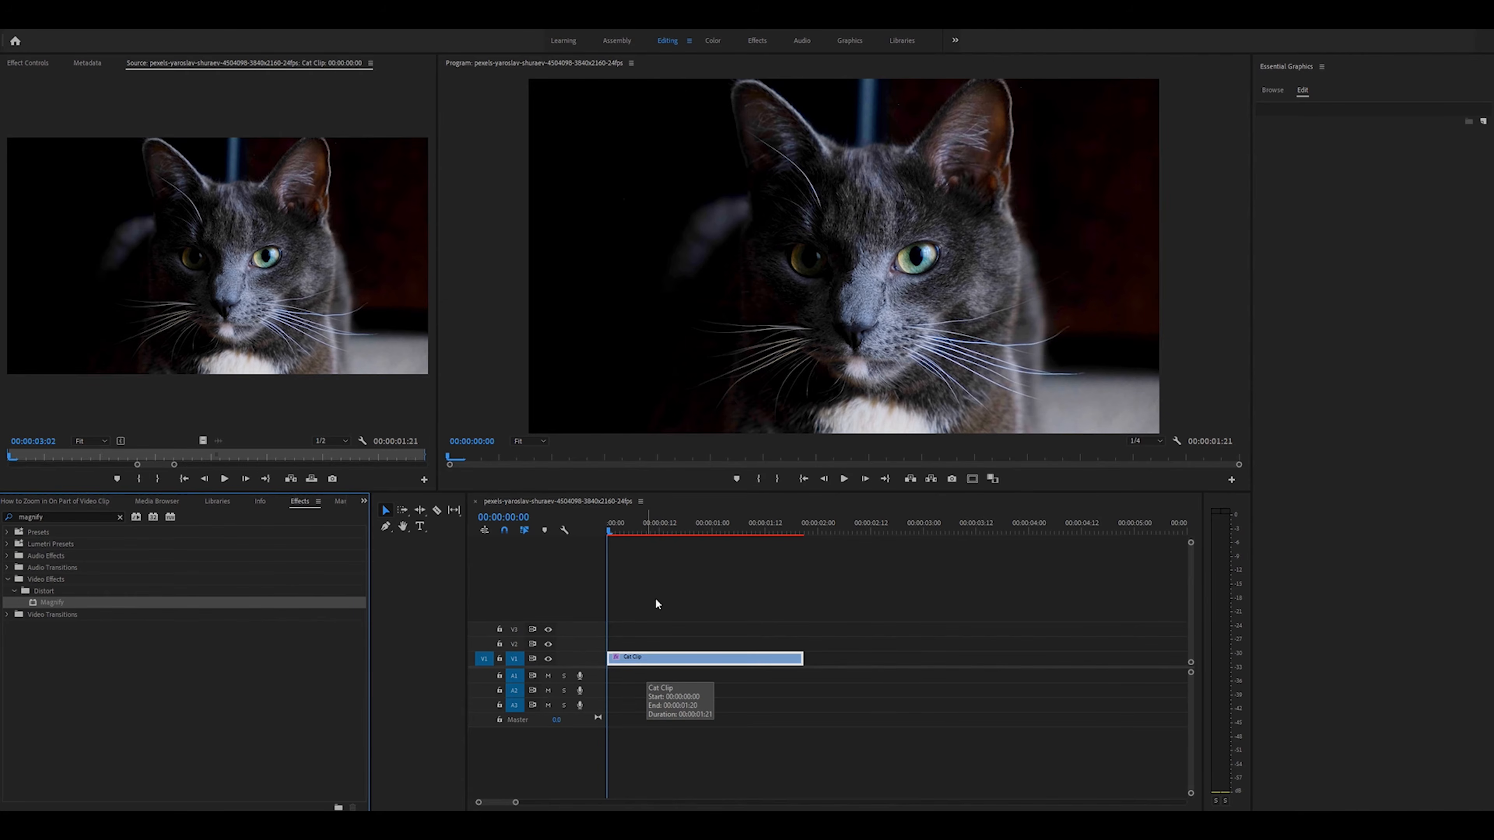
- Centre the Magnify effect on the cat's brighter eye and increase its size to cover the whole eye
click(31, 64)
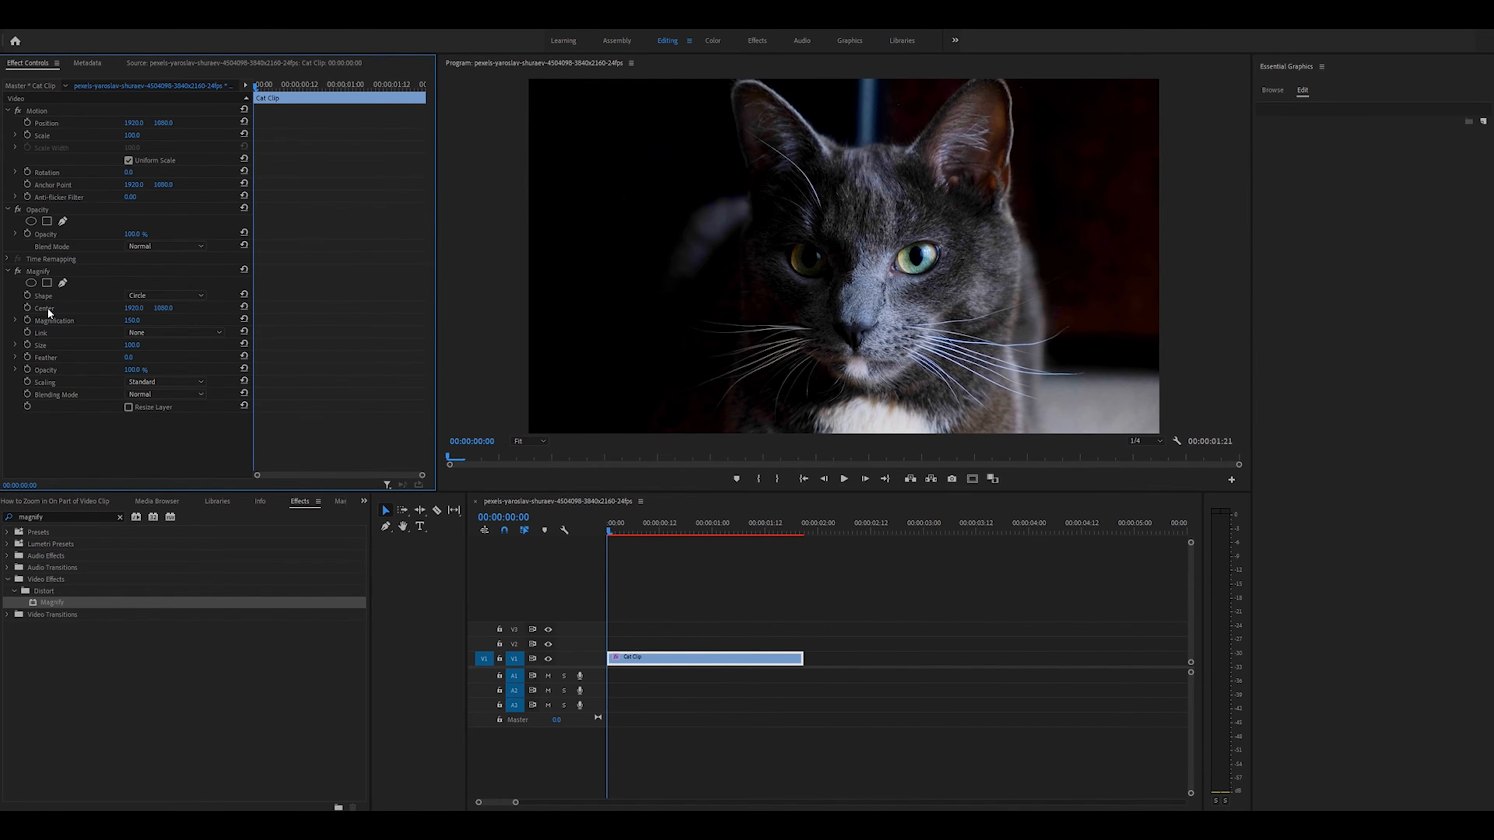
click(93, 432)
drag(845, 256, 912, 258)
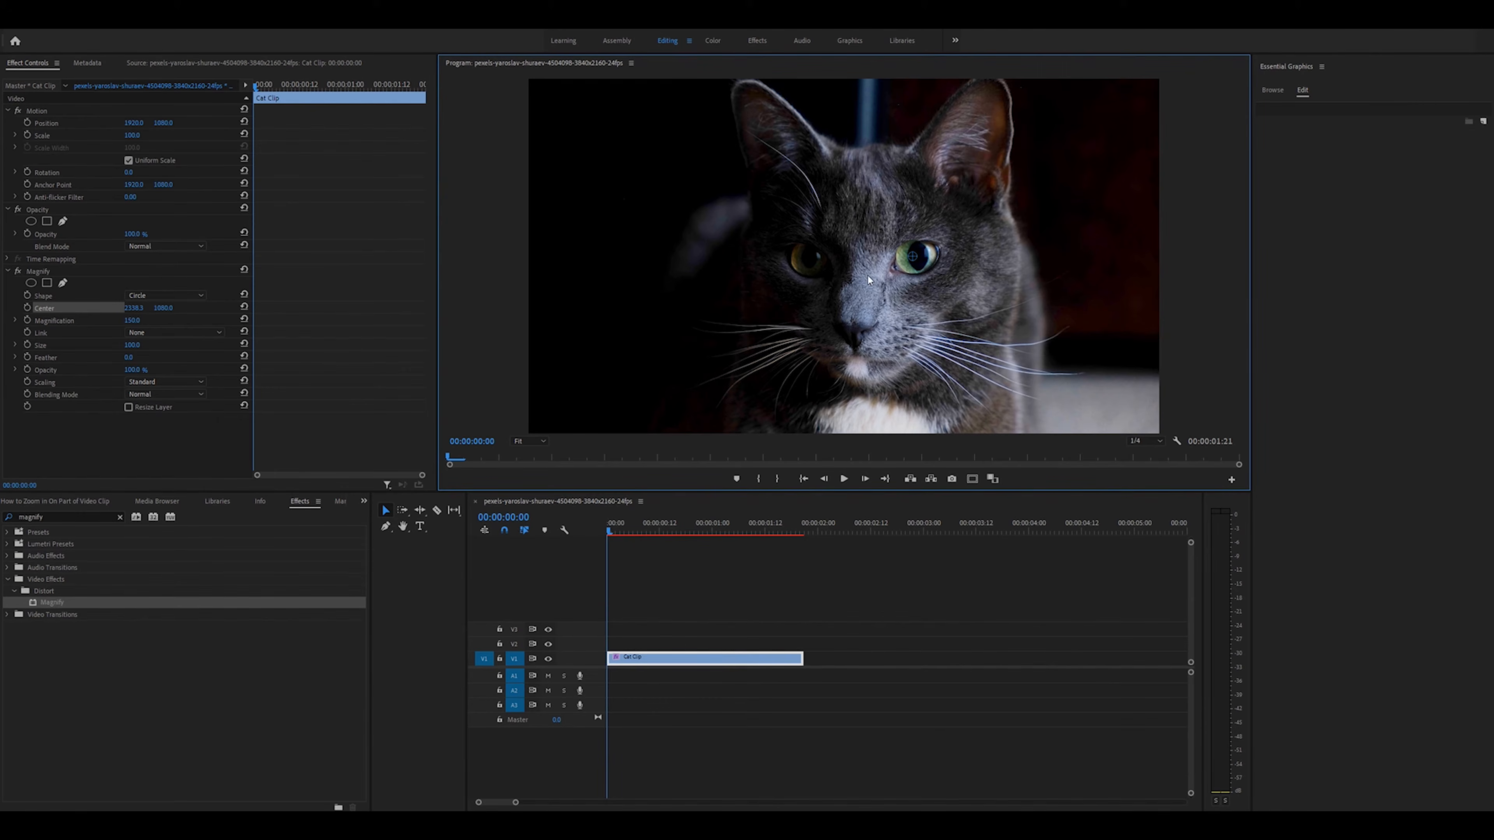
click(176, 347)
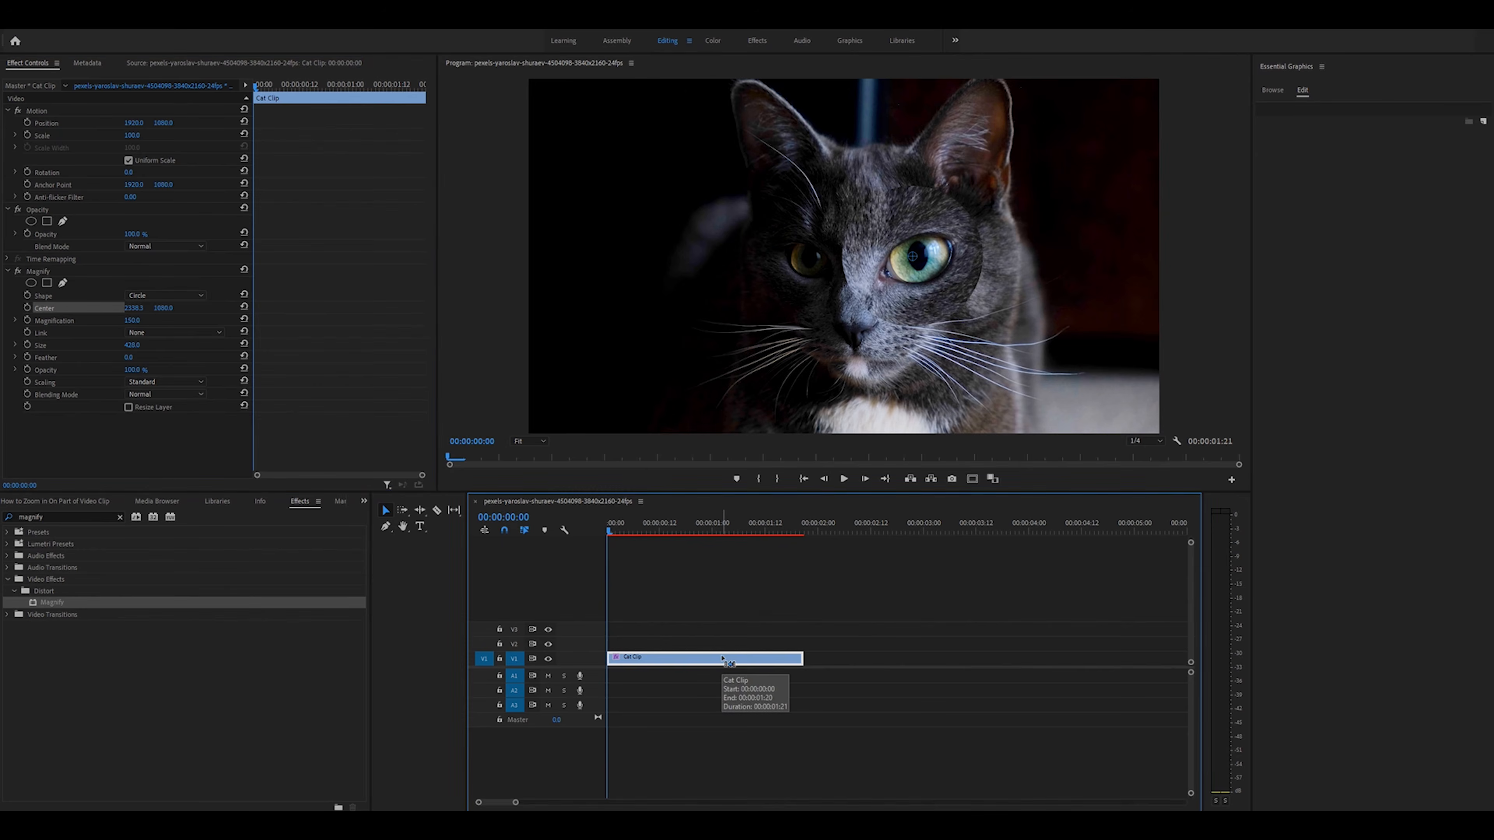
- Save the project and play back the clip with the magnified eye
key(ctrl+s)
click(765, 589)
click(843, 478)
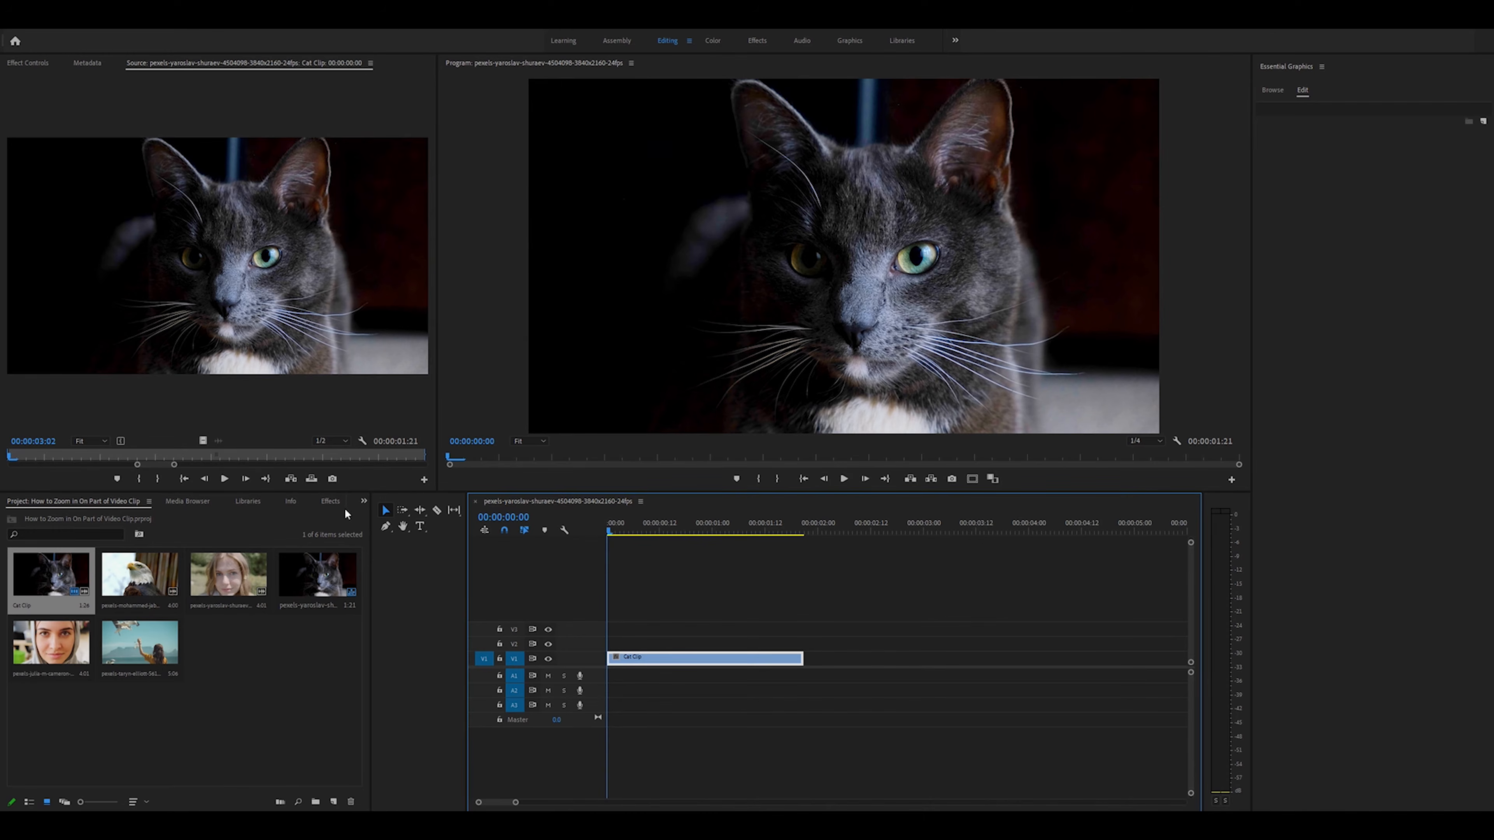
- Find the Distort effect Transform by searching for "transform" and apply it to the Cat Clip
click(329, 501)
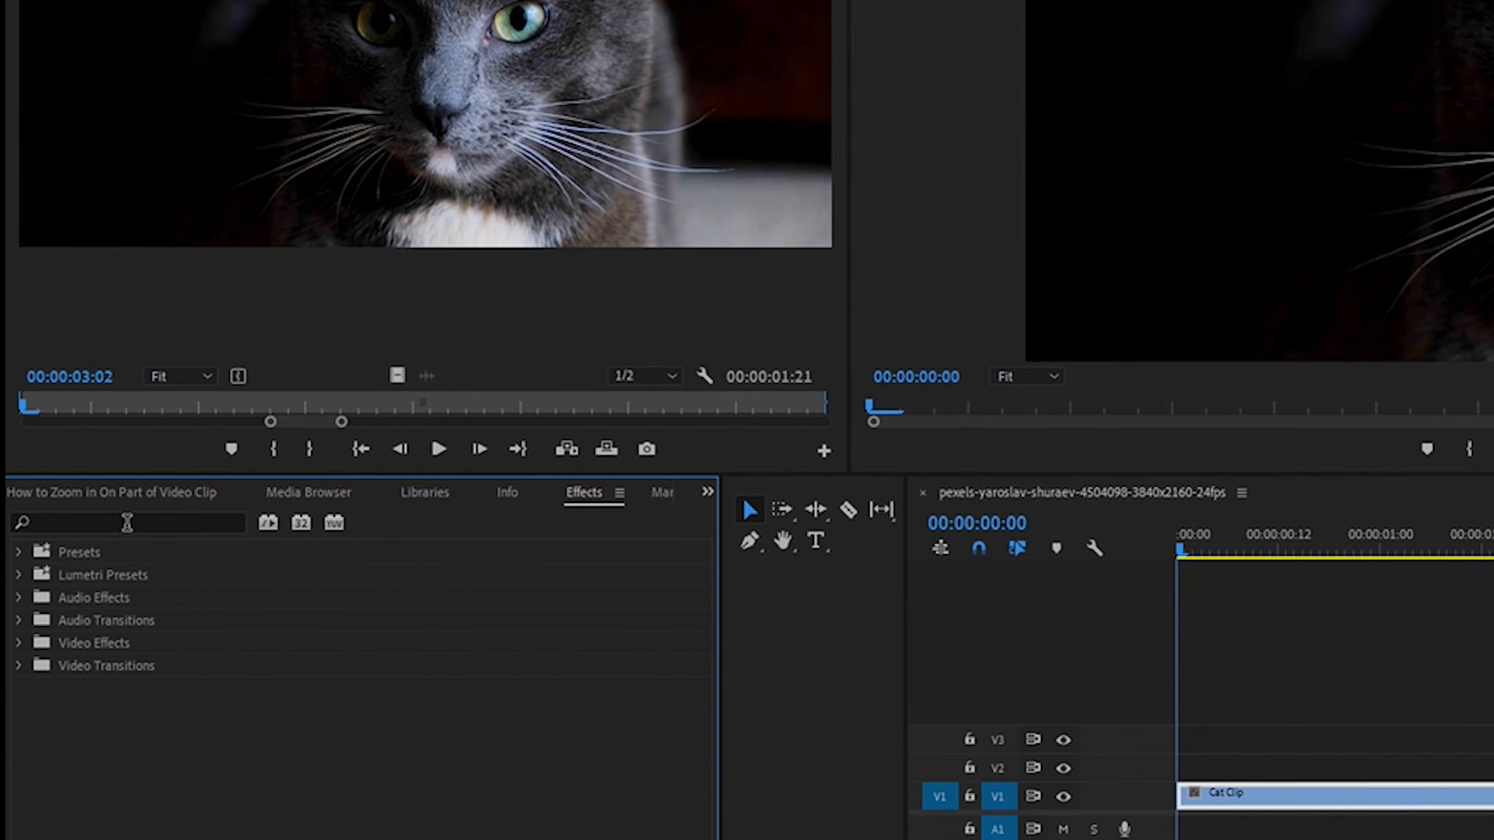
click(63, 516)
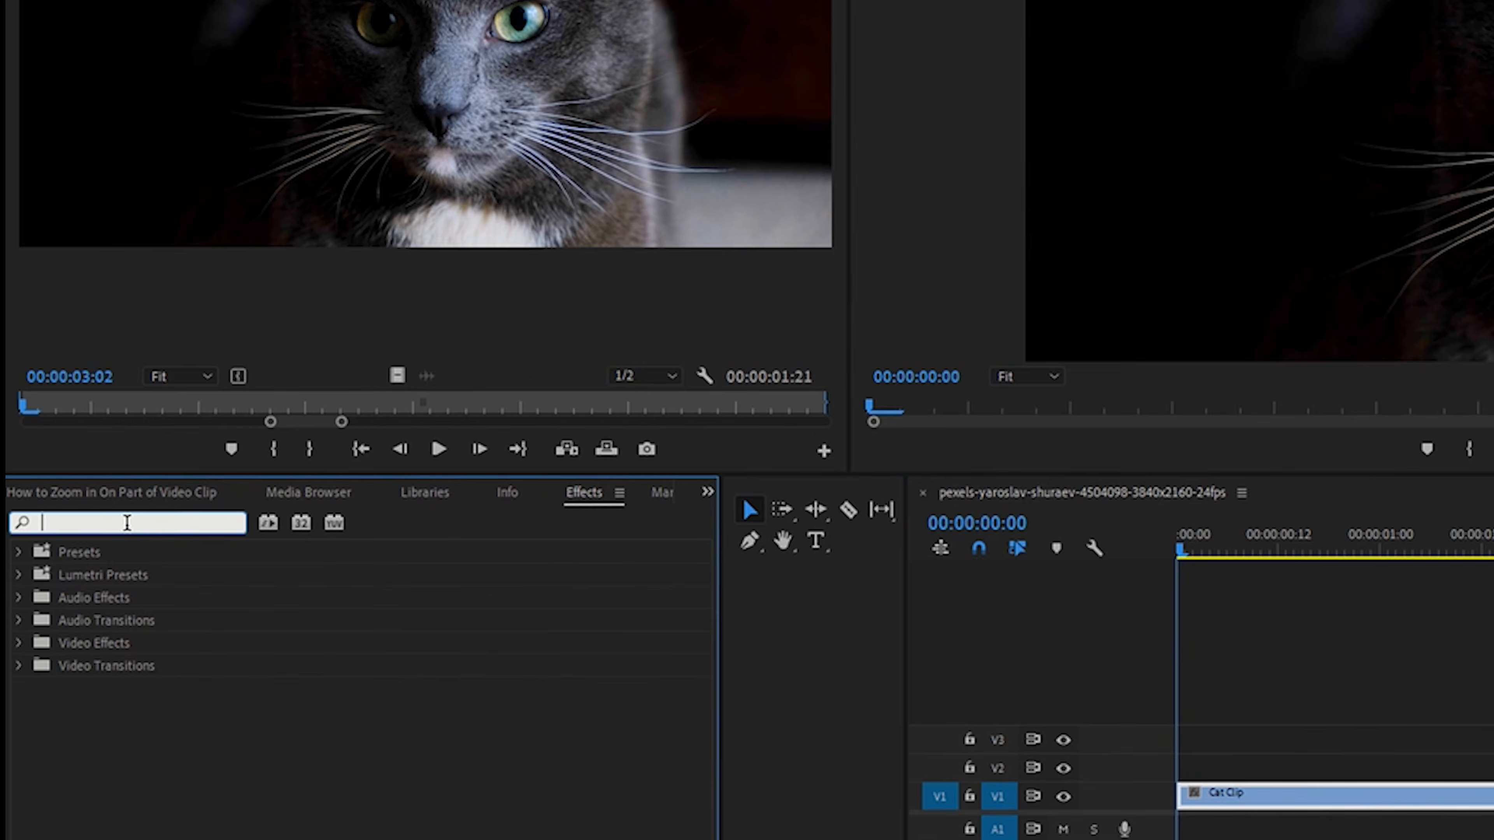
text(tra)
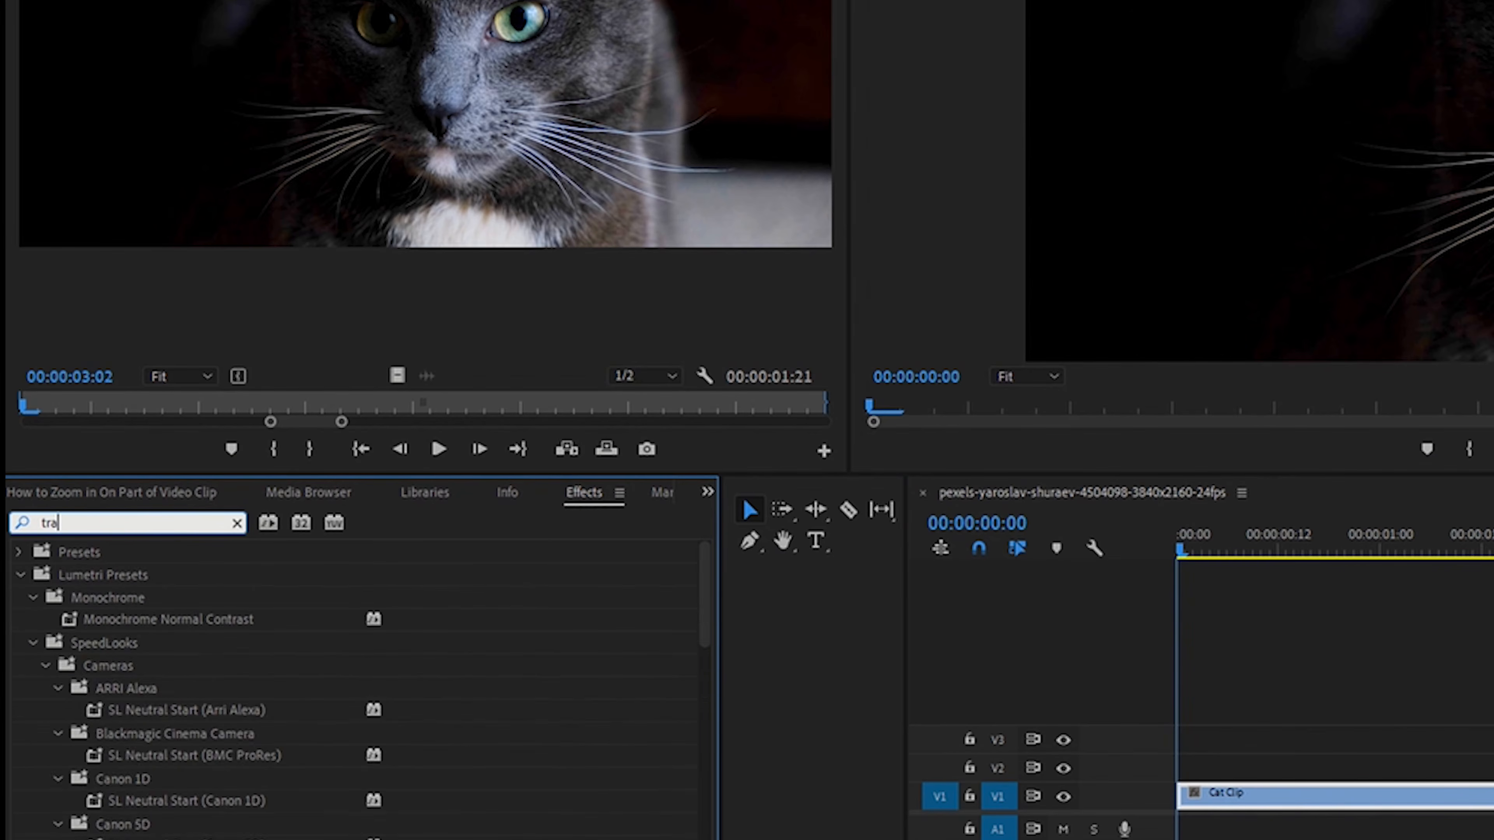
text(nsfor)
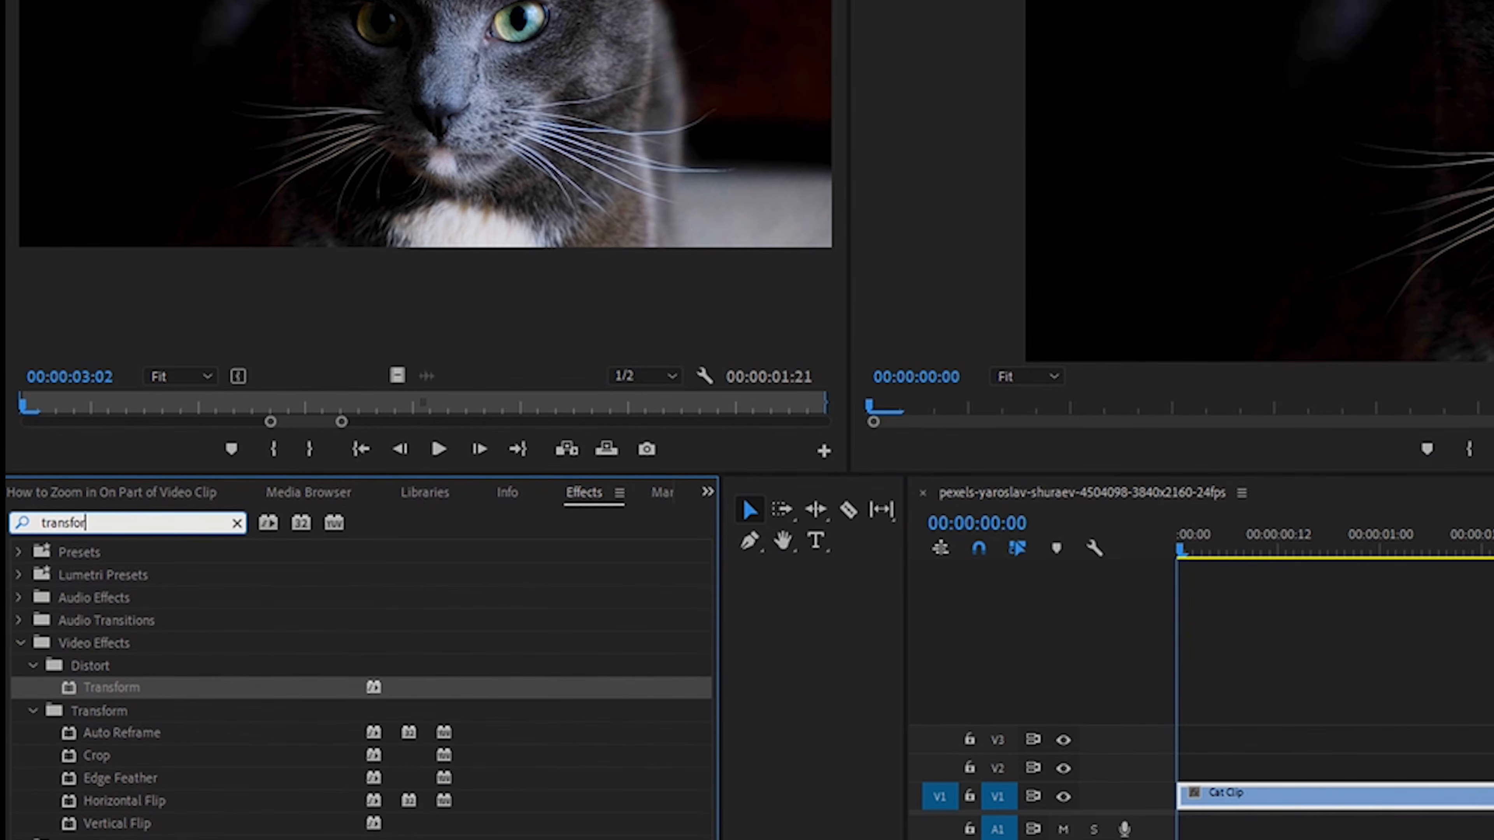
text(m)
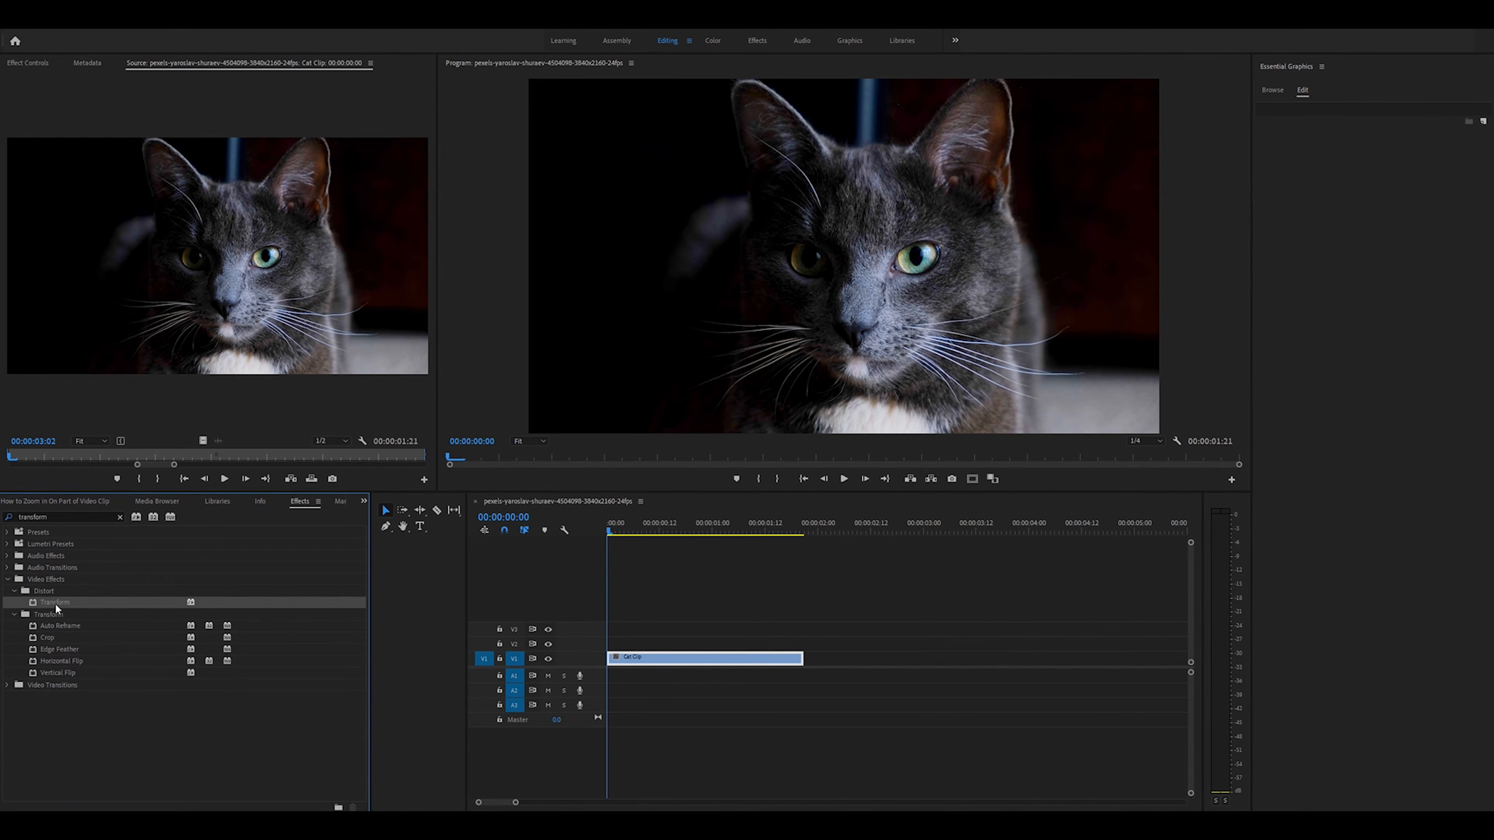
drag(55, 602, 663, 662)
- Add an ellipse mask to the Transform effect and position it around the cat's brighter eye
click(30, 61)
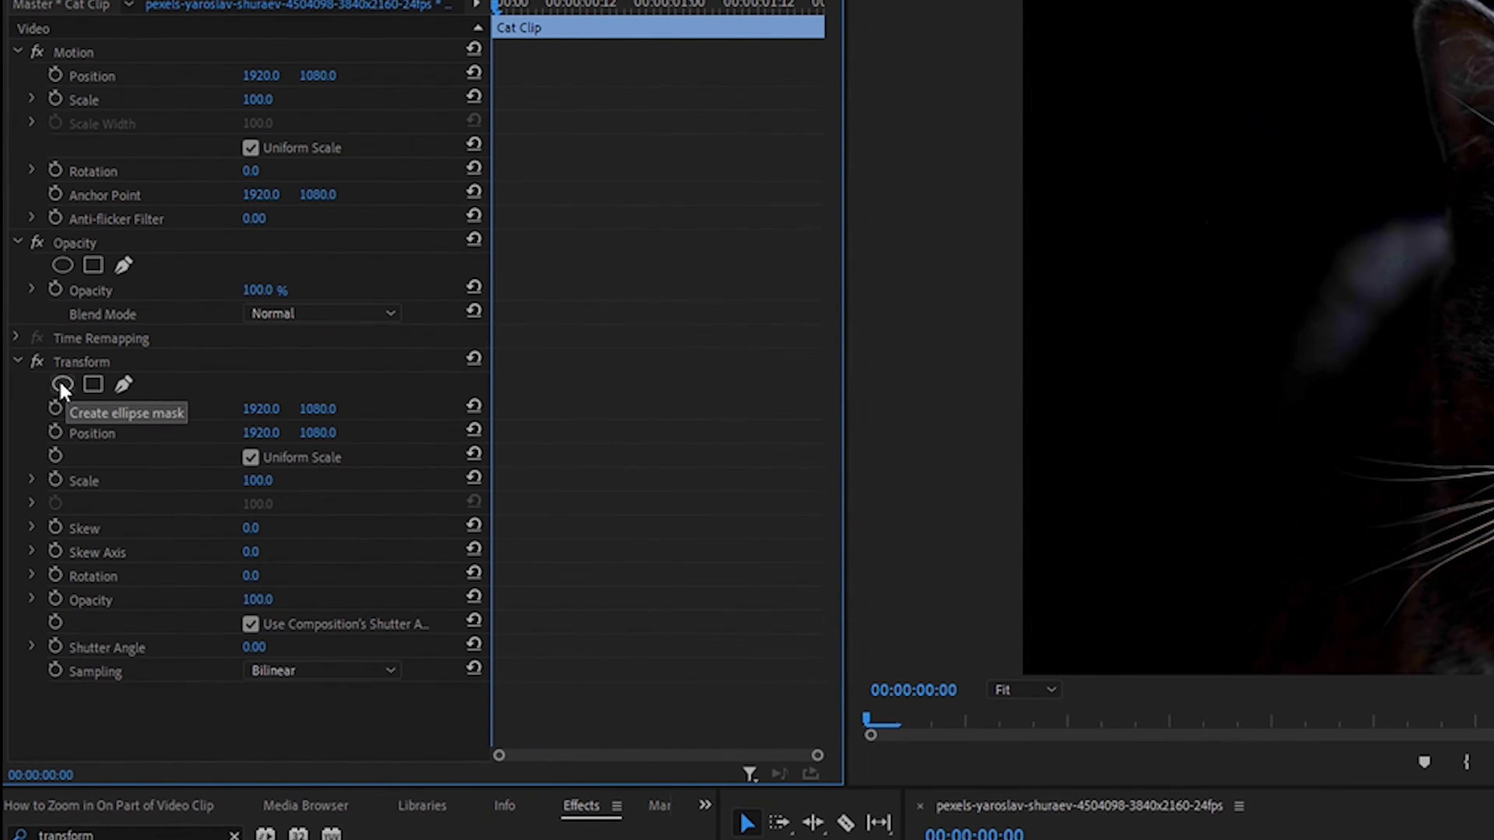
click(30, 283)
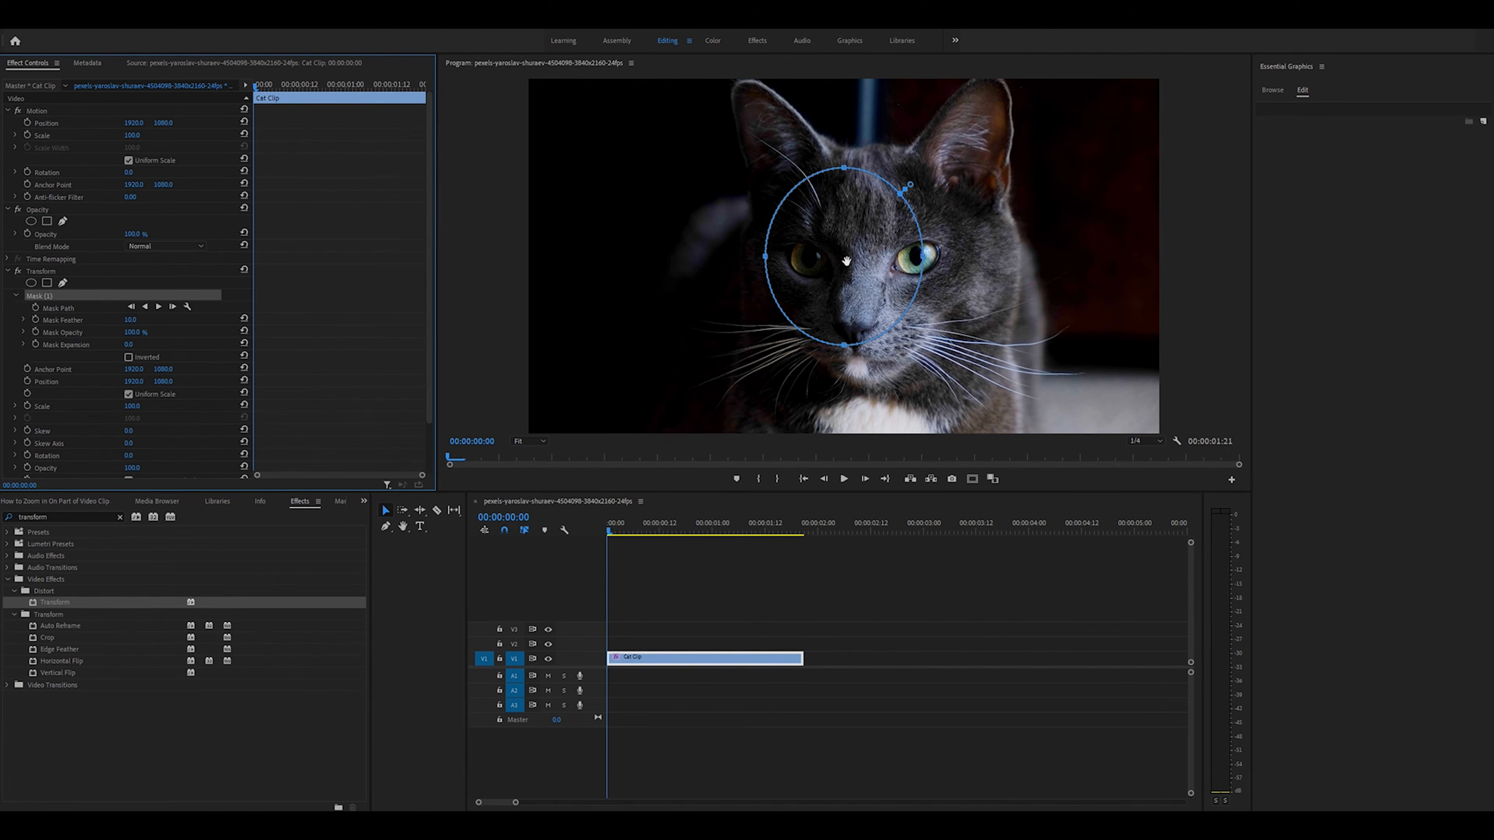
click(901, 262)
drag(900, 262, 918, 262)
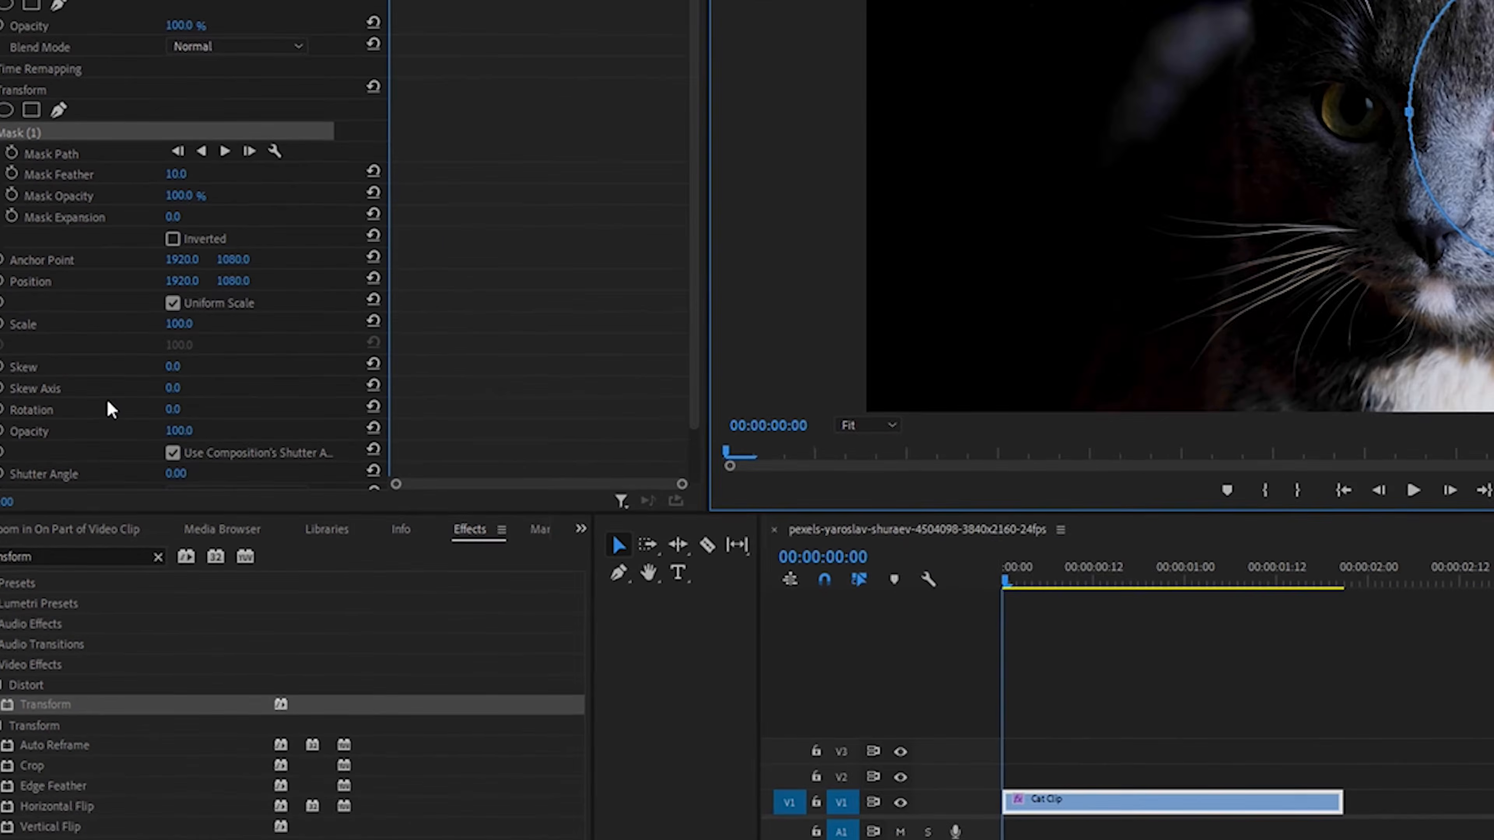
- Increase the Transform effect's Scale to about 150 and shift the ellipse mask to centre it on the enlarged eye
scroll(91, 425, down, 3)
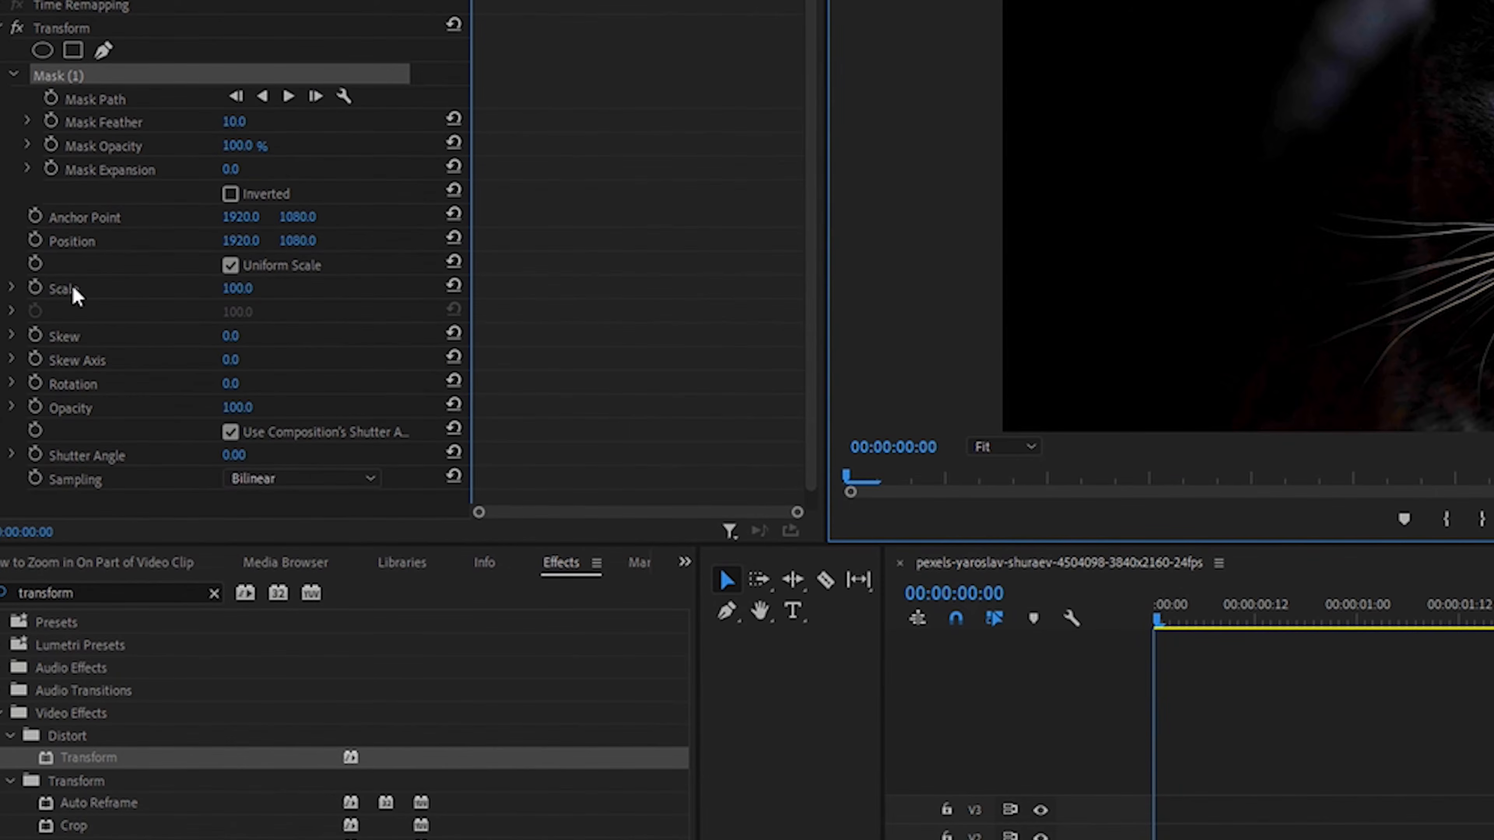
drag(235, 288, 278, 288)
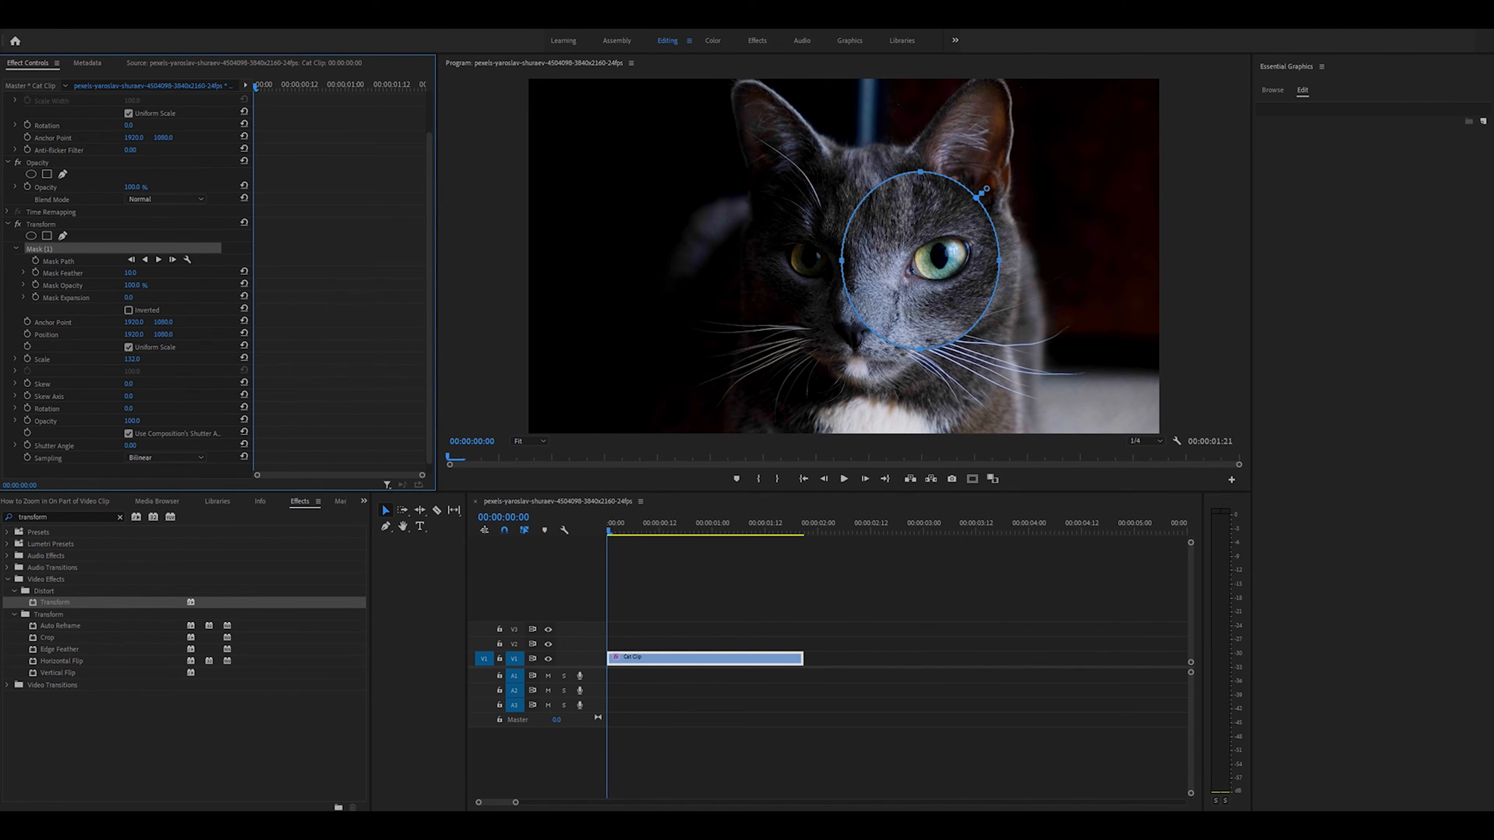
drag(132, 359, 141, 360)
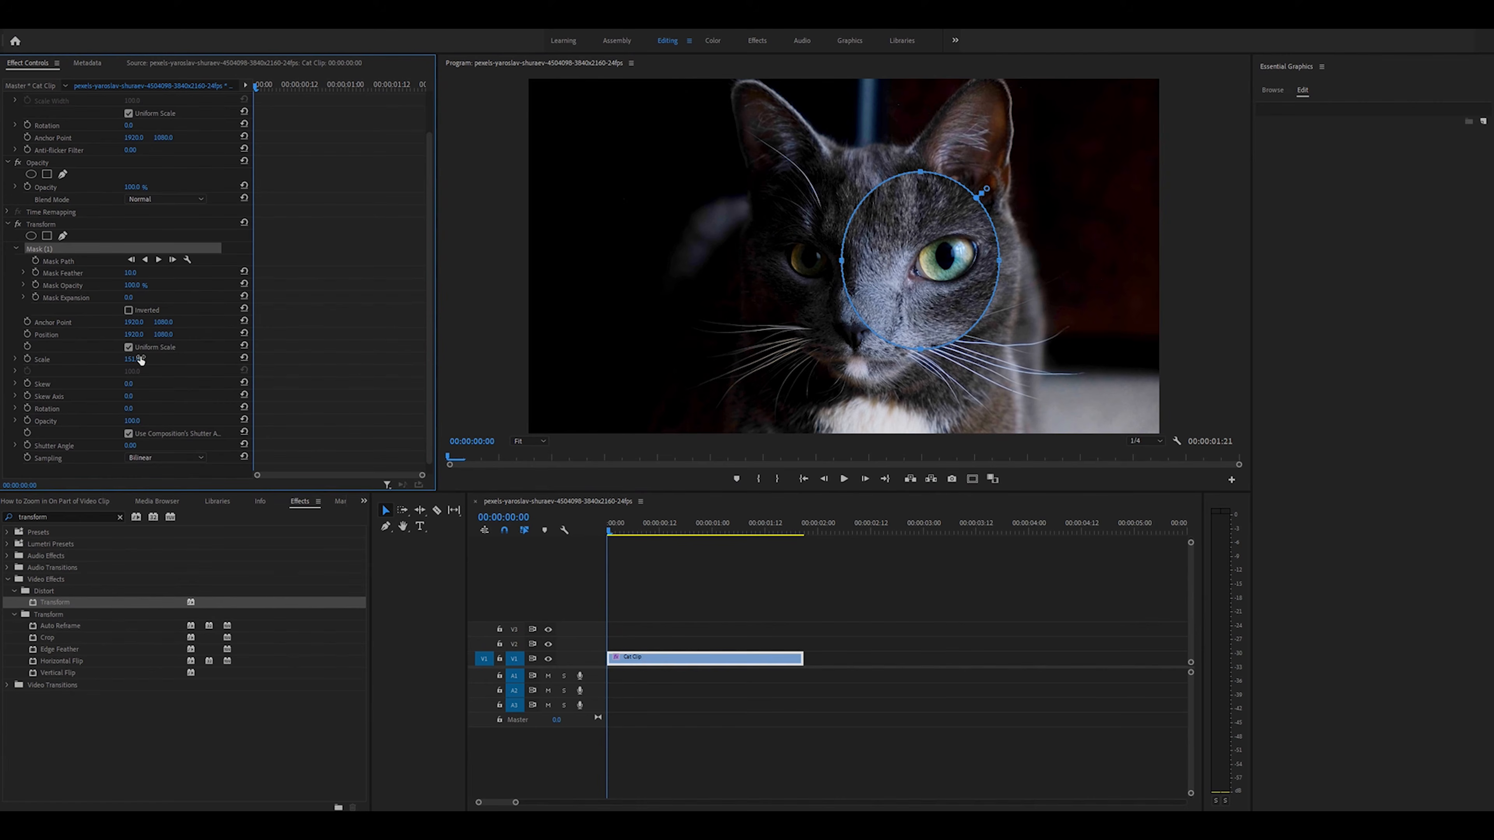
click(935, 274)
drag(958, 270, 984, 265)
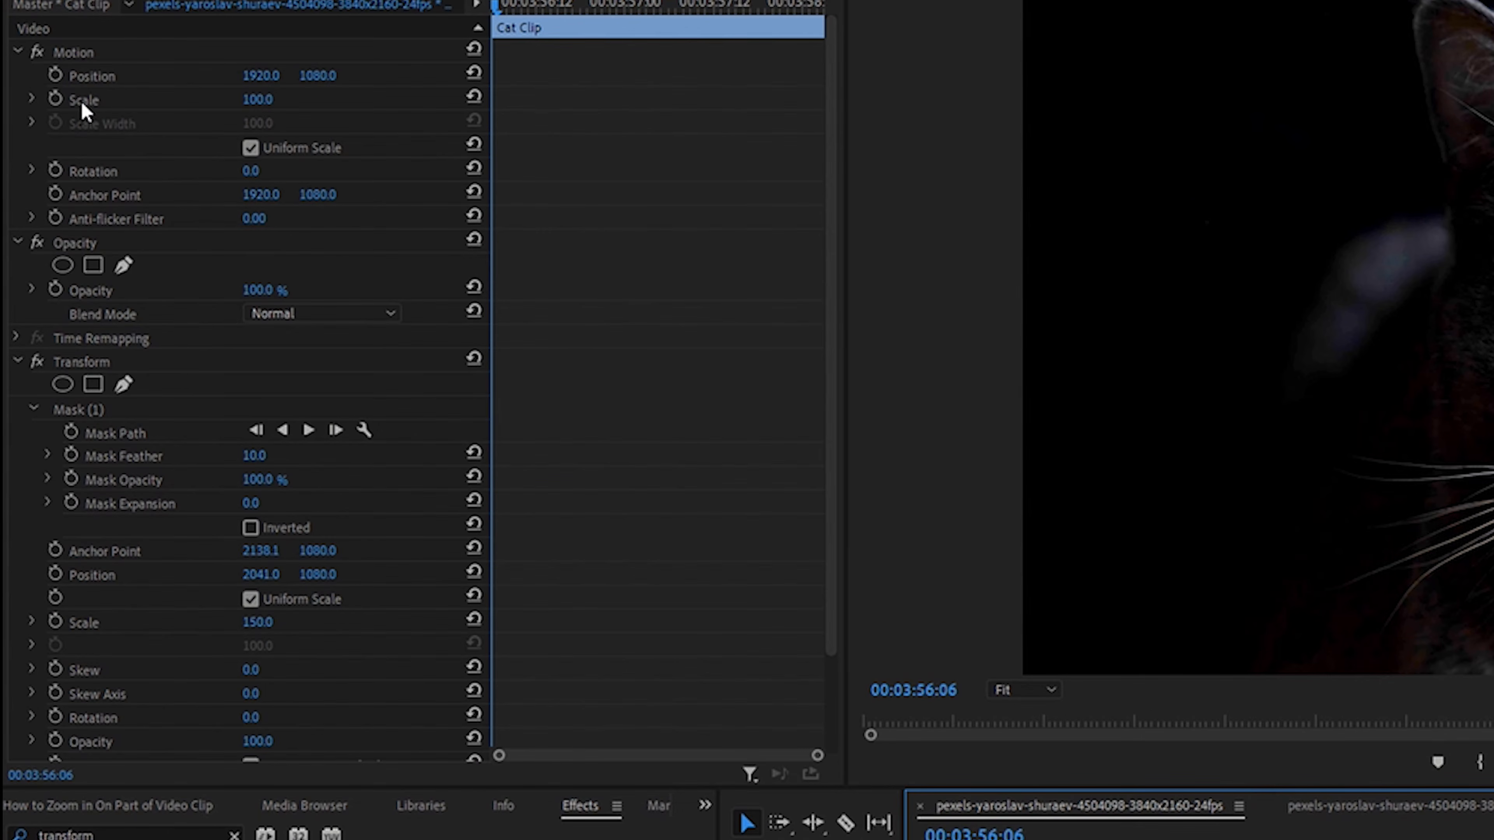
- Keyframe the clip's Motion Scale from 100 at its start to 120 at 00:03:57:18, and play back the clip
click(58, 97)
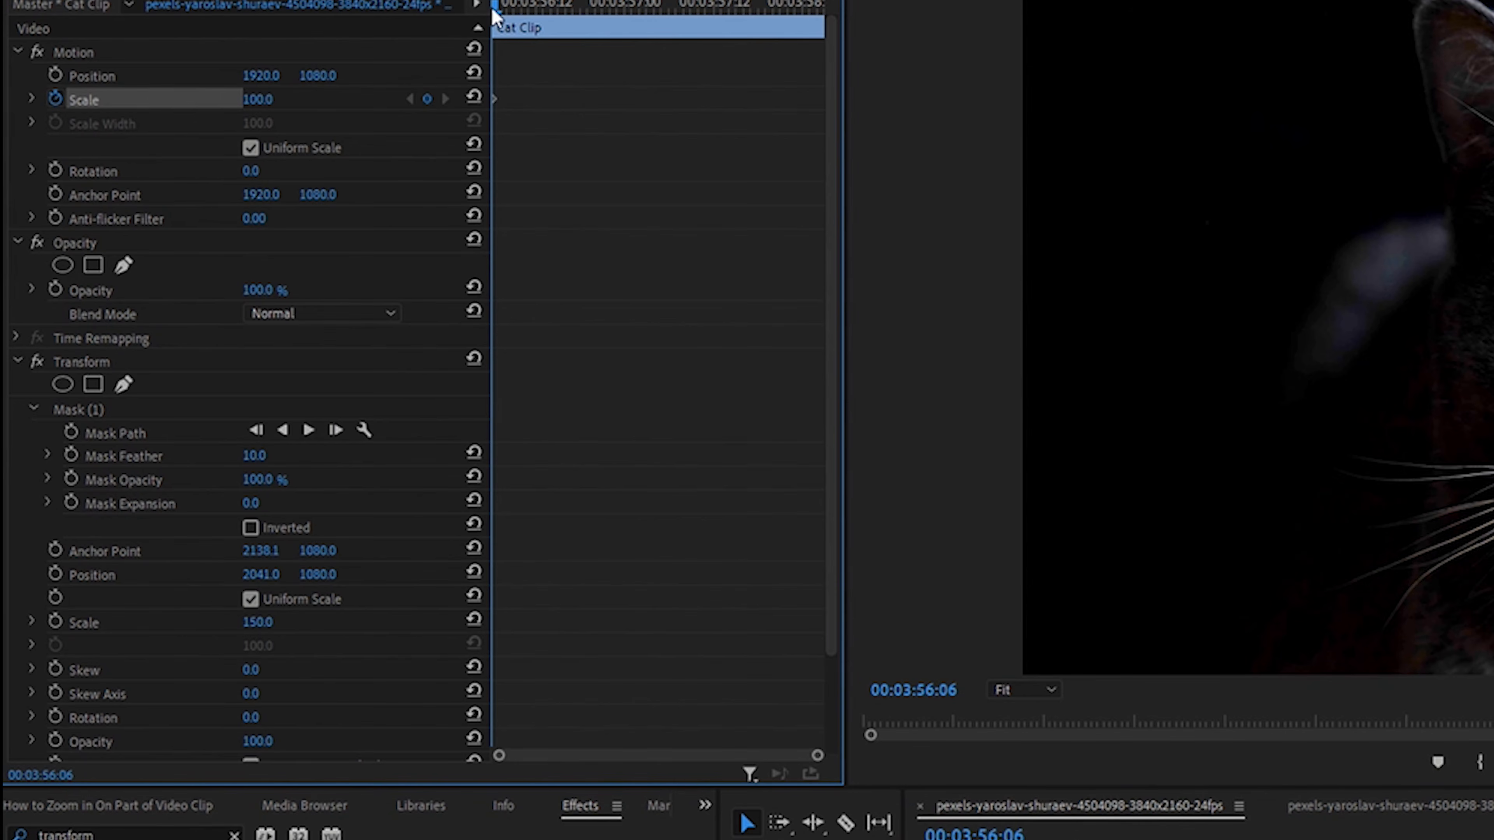
drag(496, 15, 757, 23)
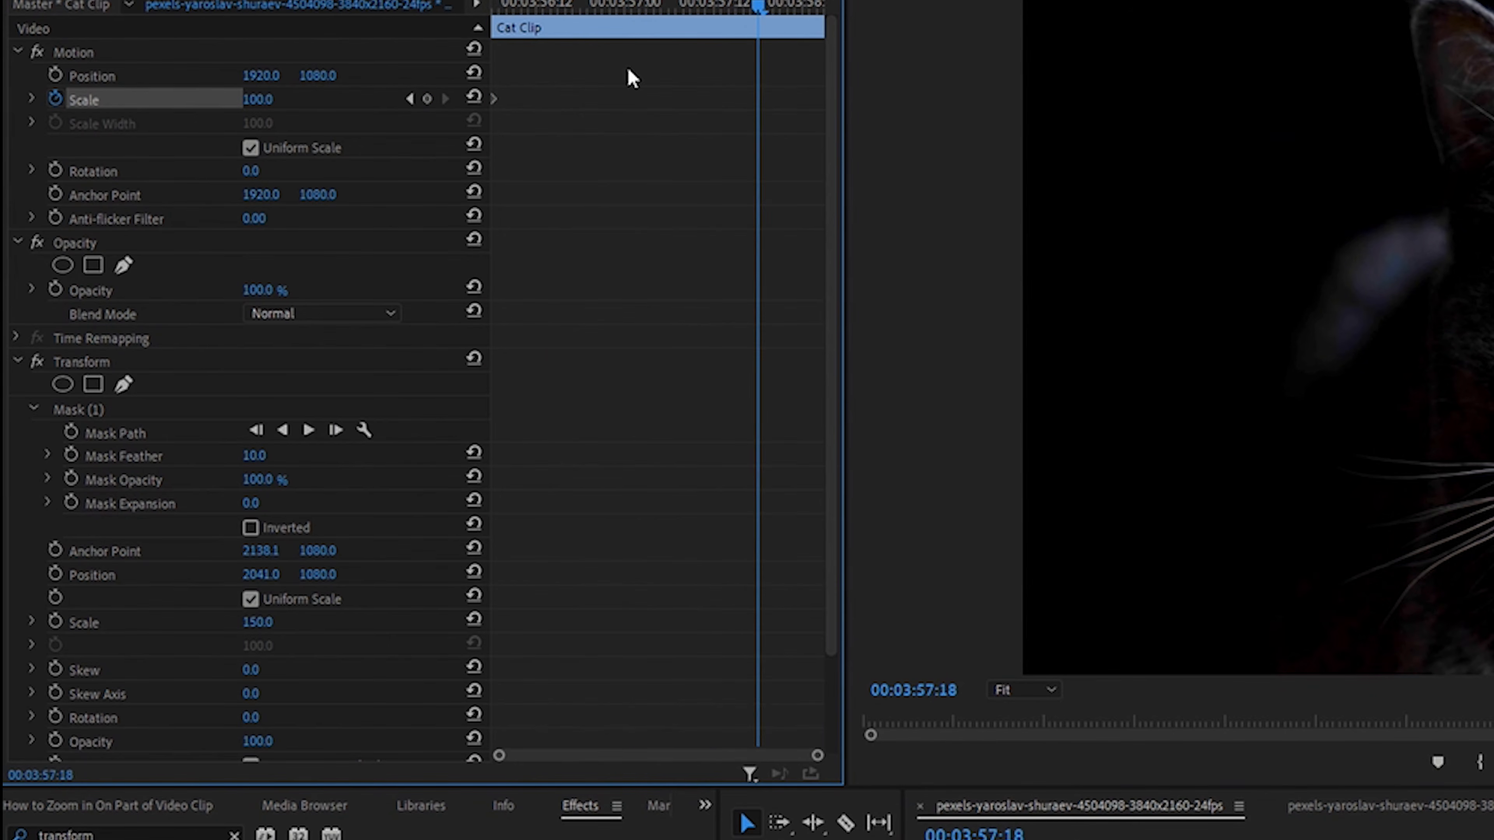
click(257, 98)
text(120)
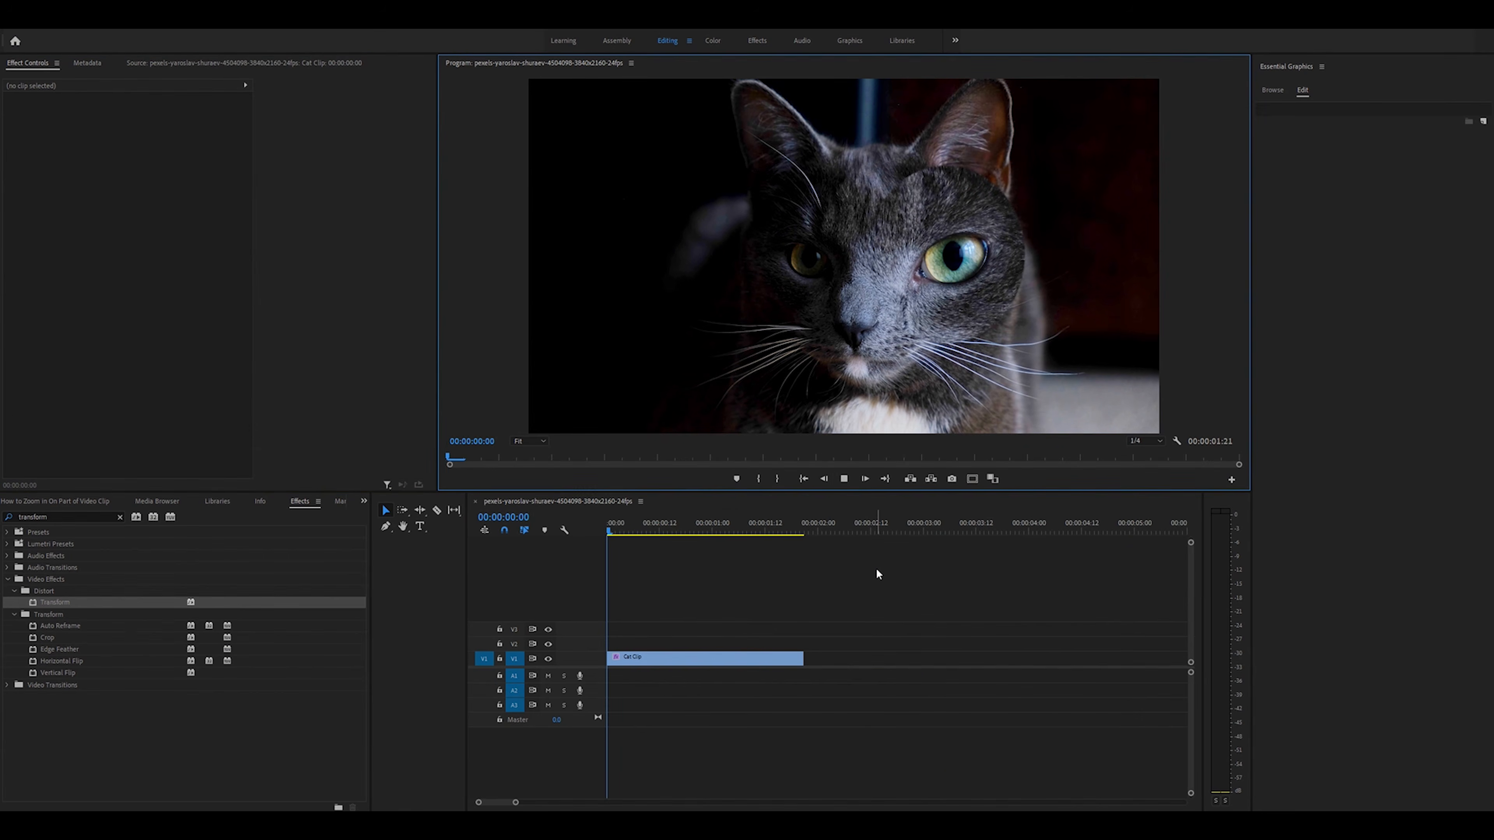
key(space)
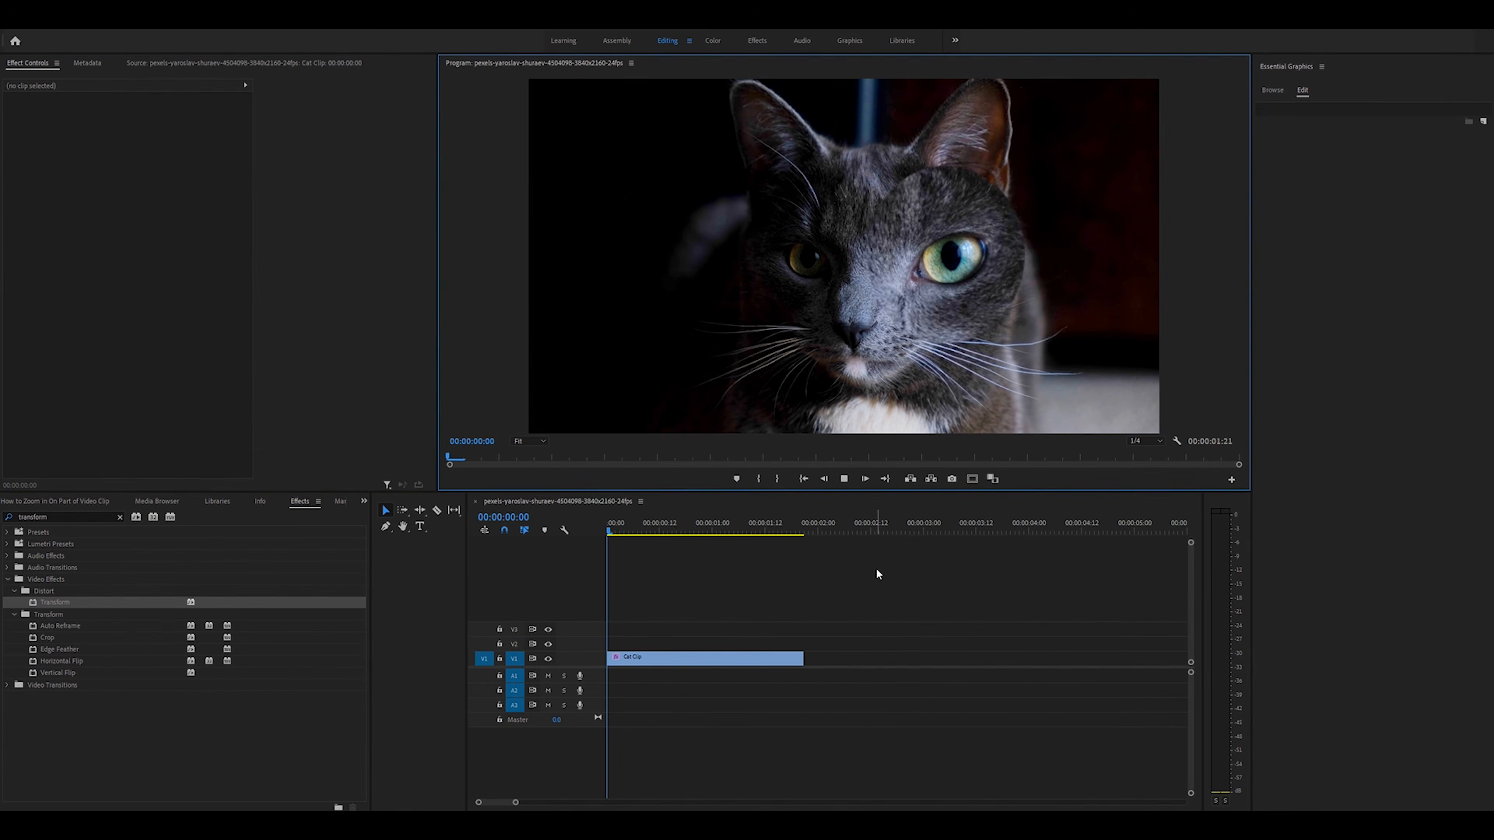